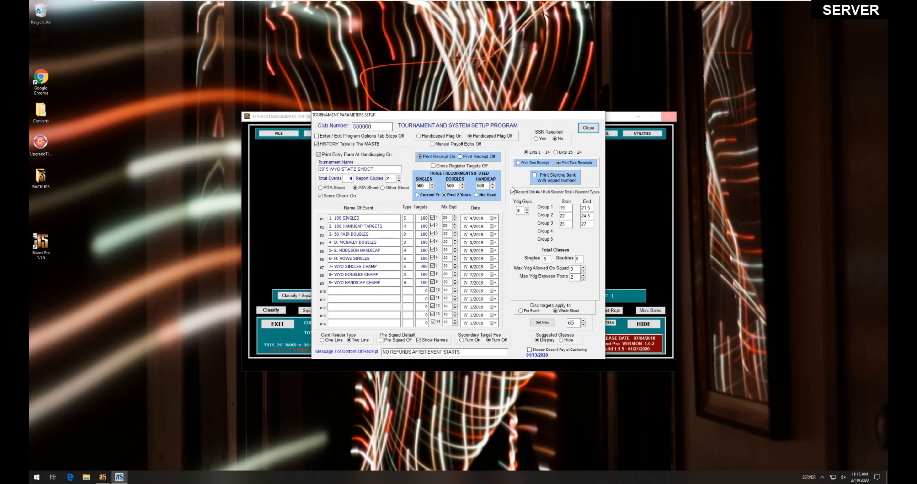
Tick 'Record Chk #s / Multi Shooter Total / Payment Types' in Tournament Parameters Setup
click(512, 190)
Close tournament setup, accept the required shutdown, and relaunch Shoot Pro from its desktop icon
click(588, 130)
click(505, 258)
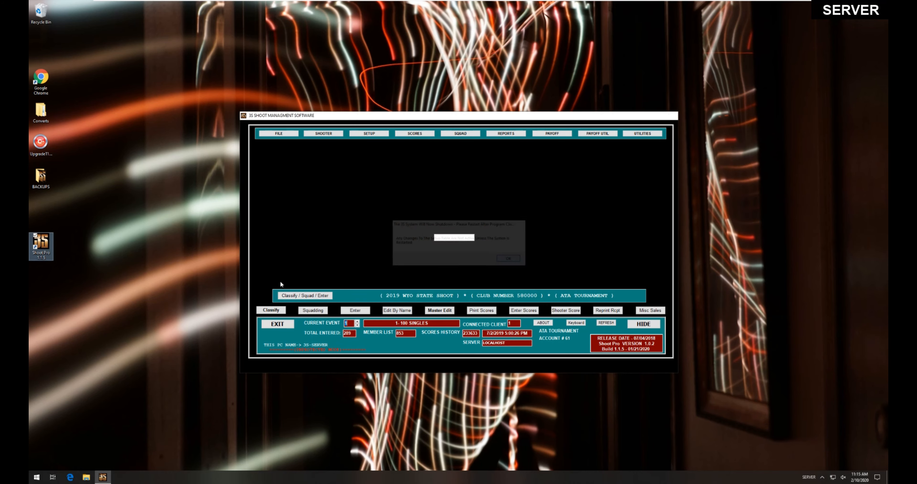
double_click(54, 254)
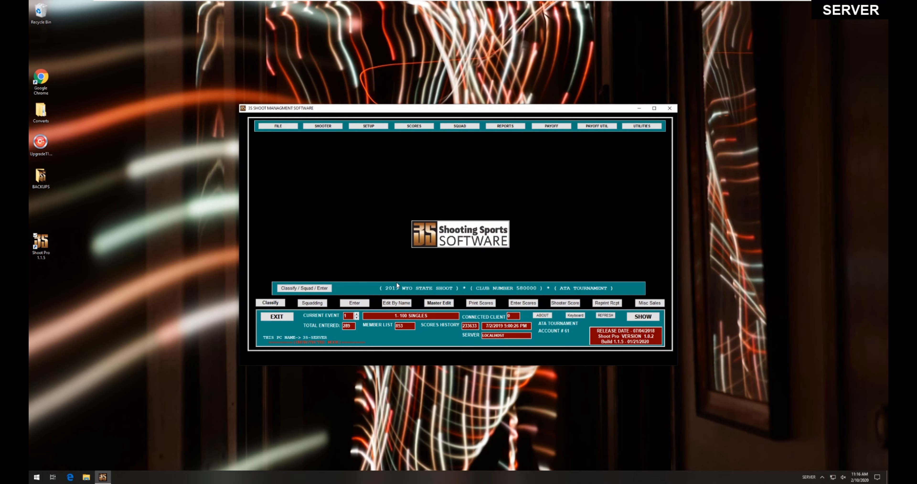
click(379, 126)
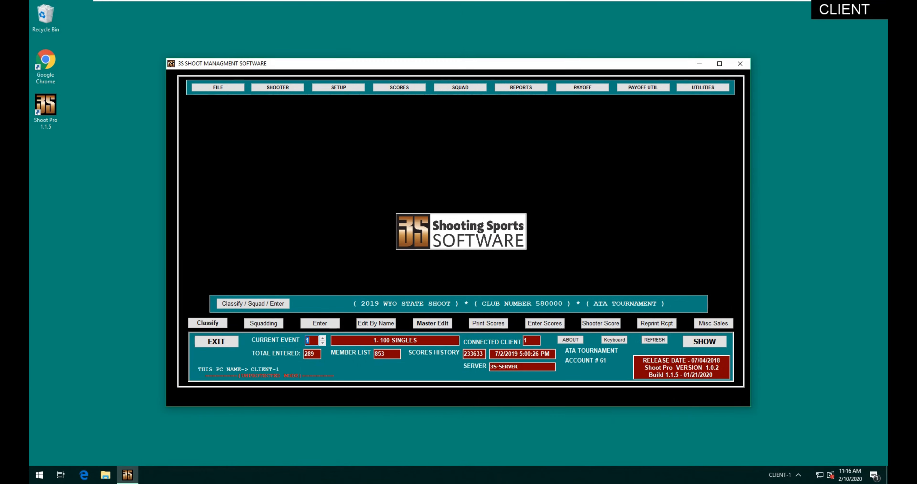
Start SETUP > 7- Tournament End from the client, approve both prompts, then abort without deleting
click(337, 89)
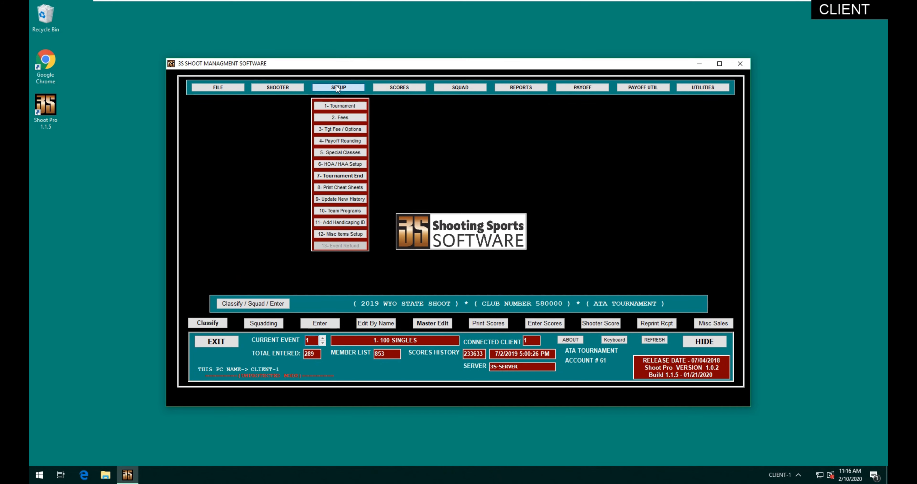
click(344, 176)
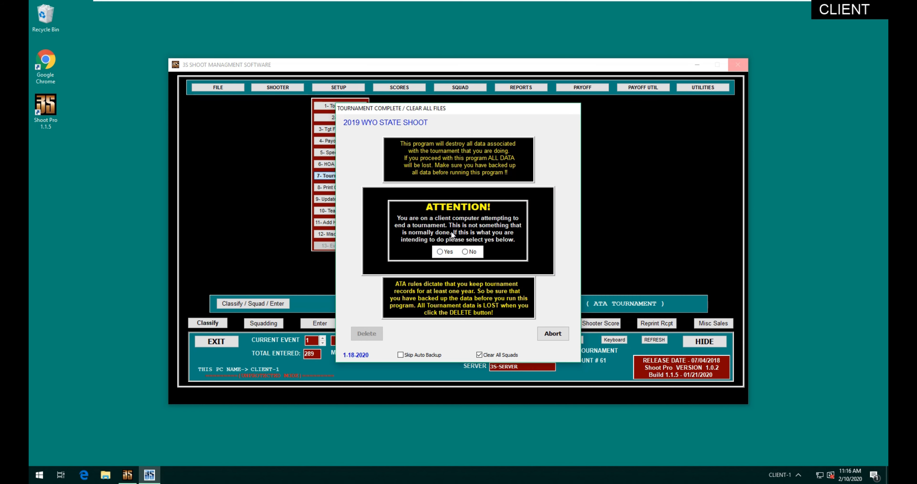
click(443, 250)
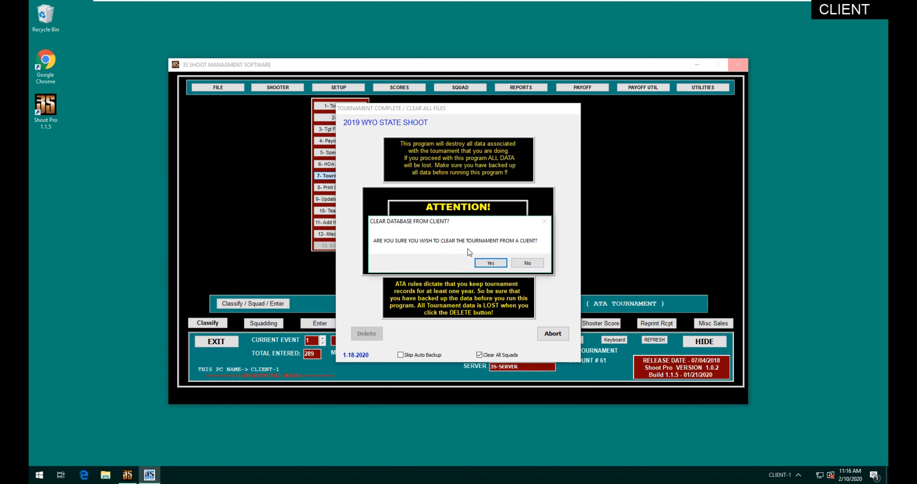
click(490, 263)
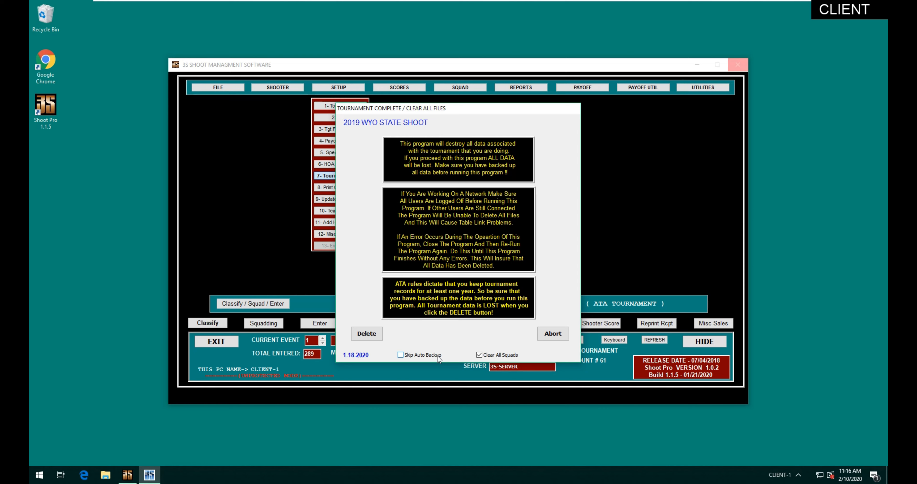
click(547, 335)
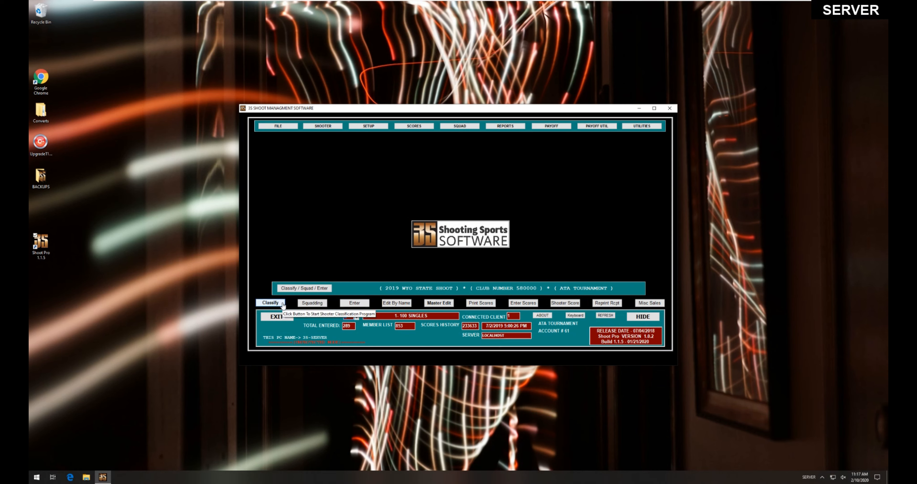
Open shooter classification under the chosen operator username and look up the member by number
click(270, 302)
click(445, 192)
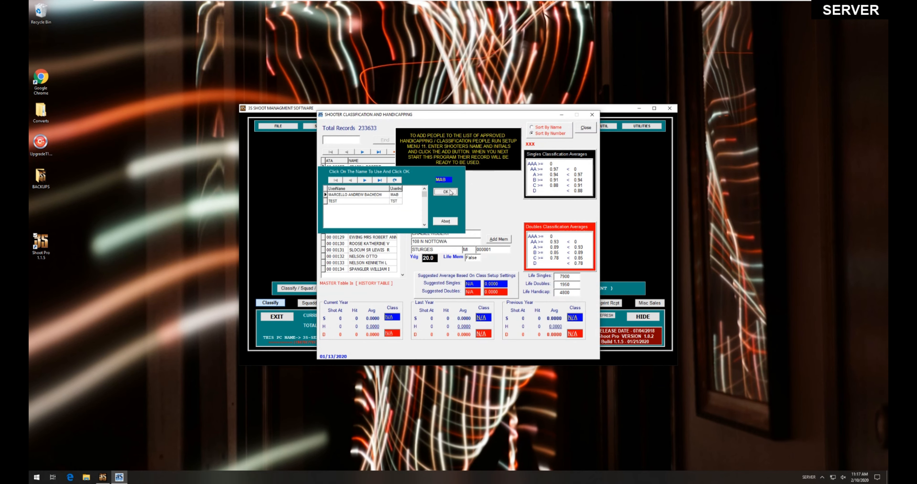
click(548, 127)
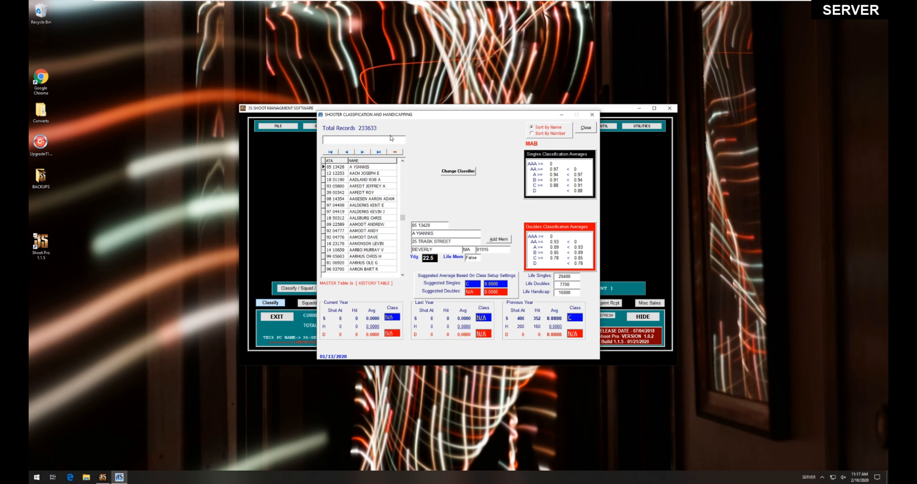
click(391, 139)
text(13 10547)
key(Return)
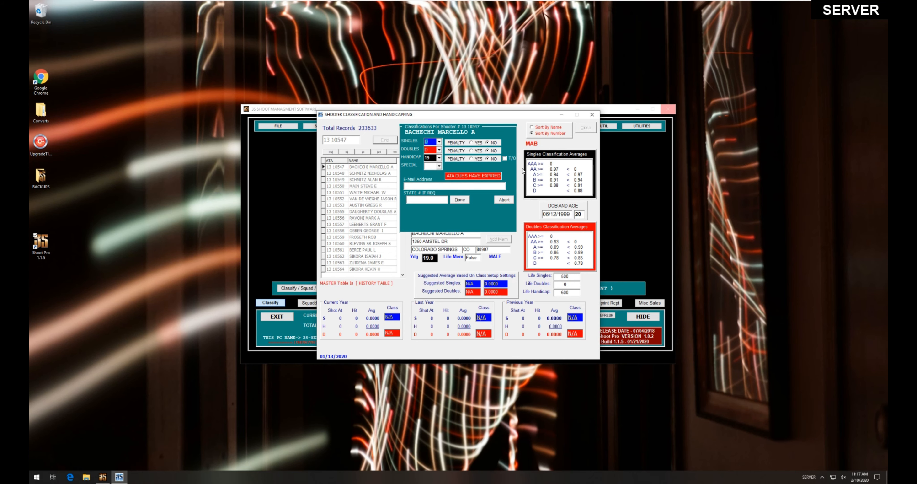
Decline the first classification, resubmit, accept D singles, D doubles, 19 yards, and close the window
click(454, 199)
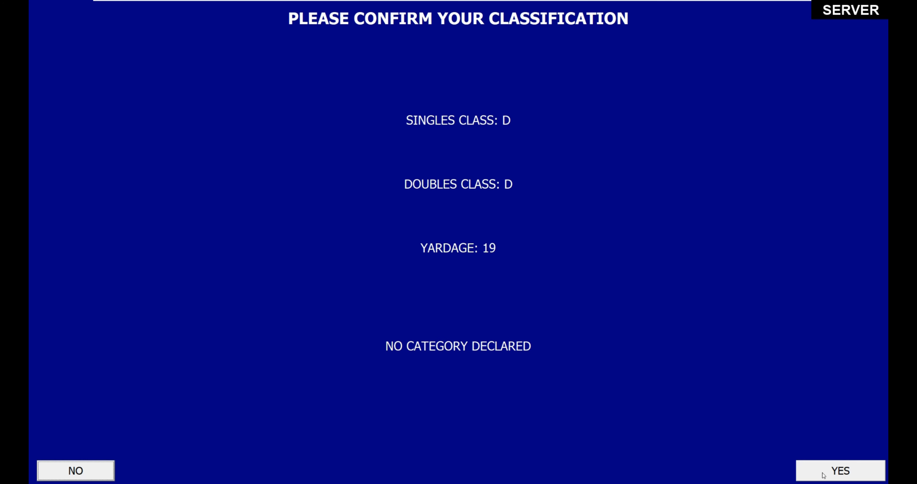
click(70, 472)
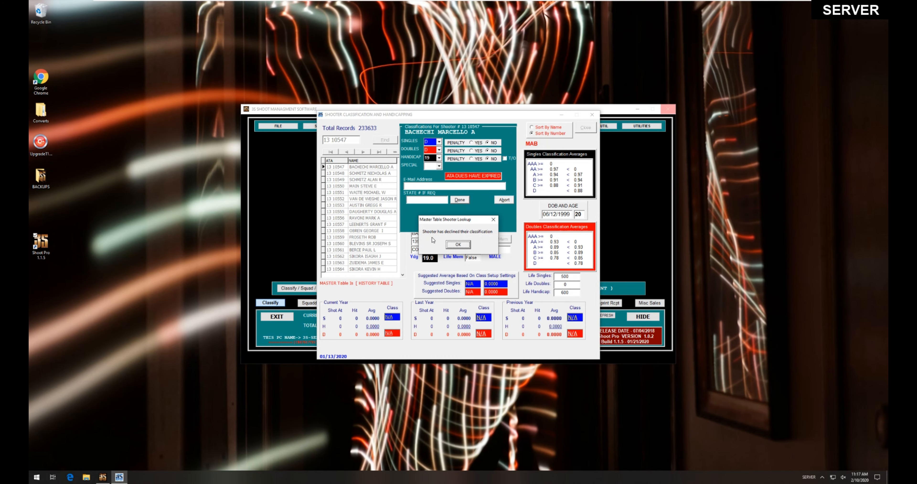
click(449, 245)
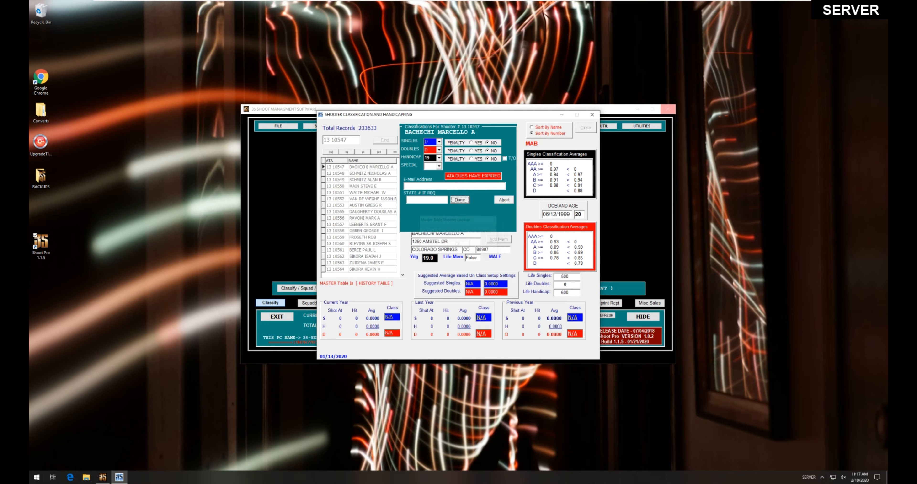
click(460, 200)
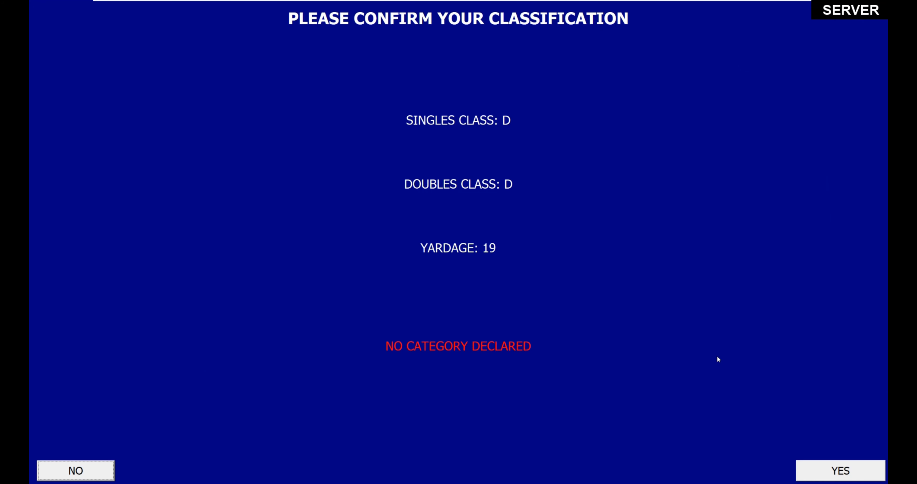
click(836, 469)
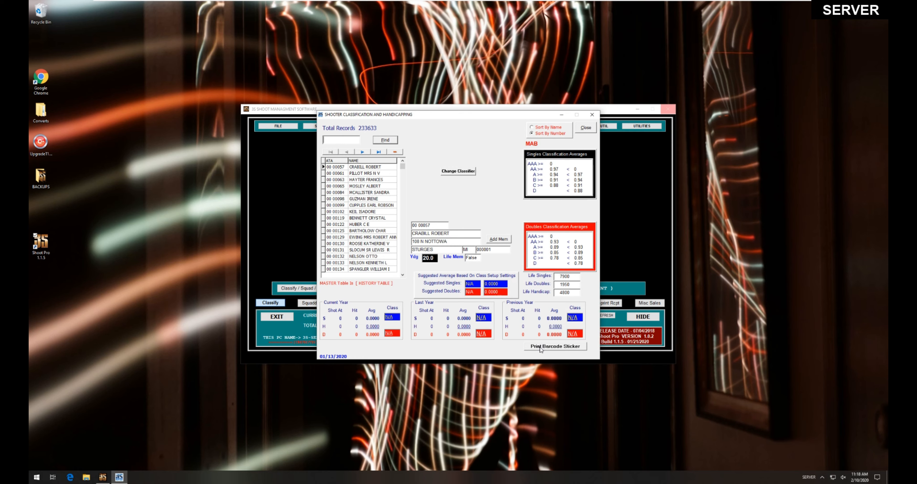
click(585, 128)
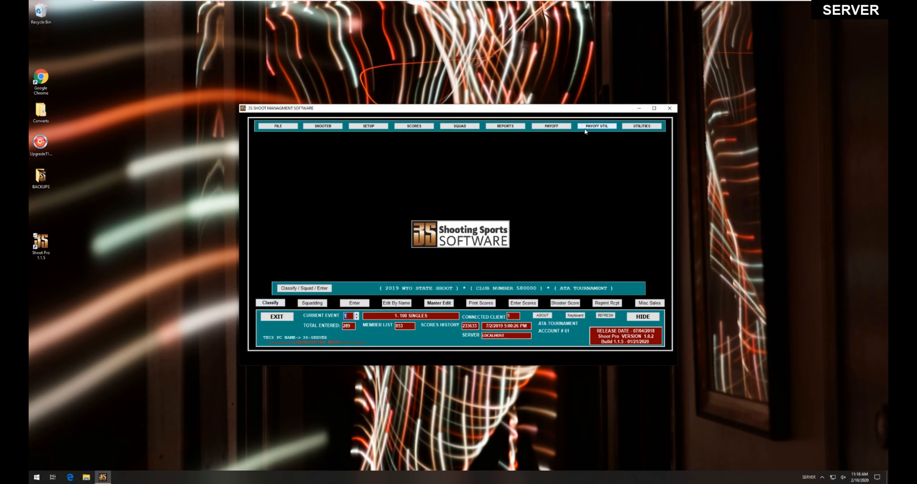
click(290, 128)
click(287, 254)
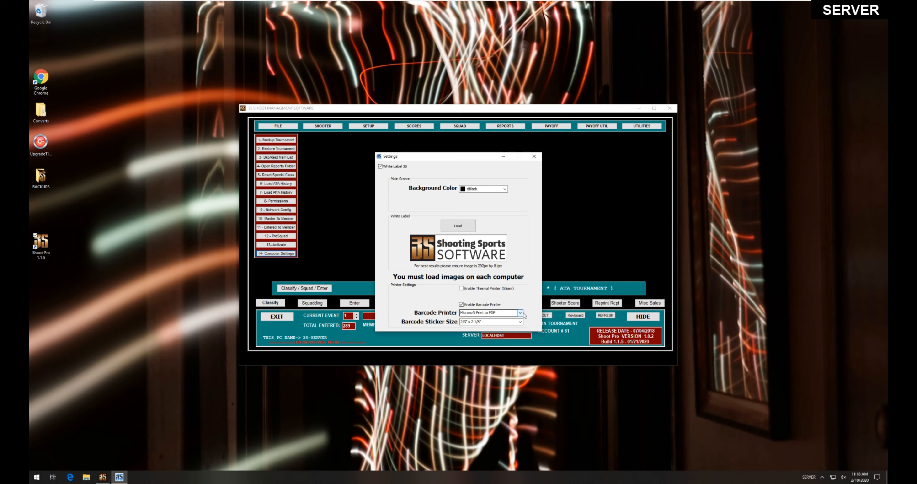
click(520, 322)
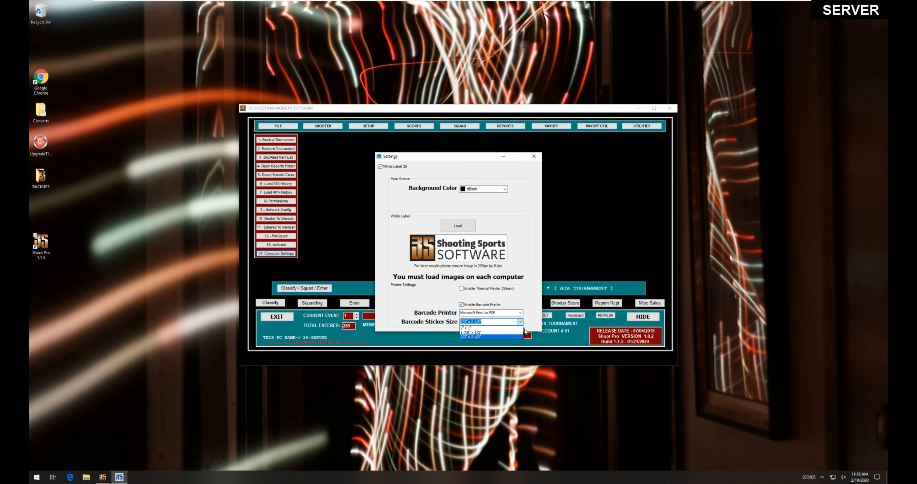
click(525, 303)
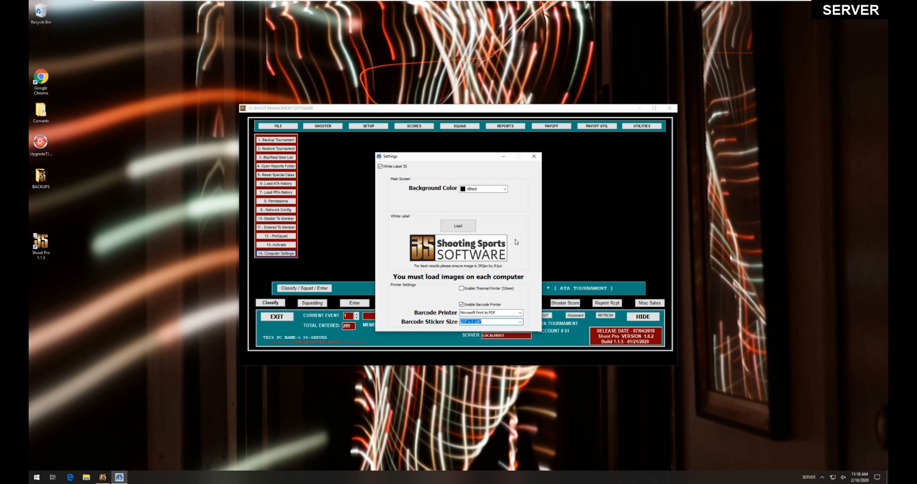
click(534, 156)
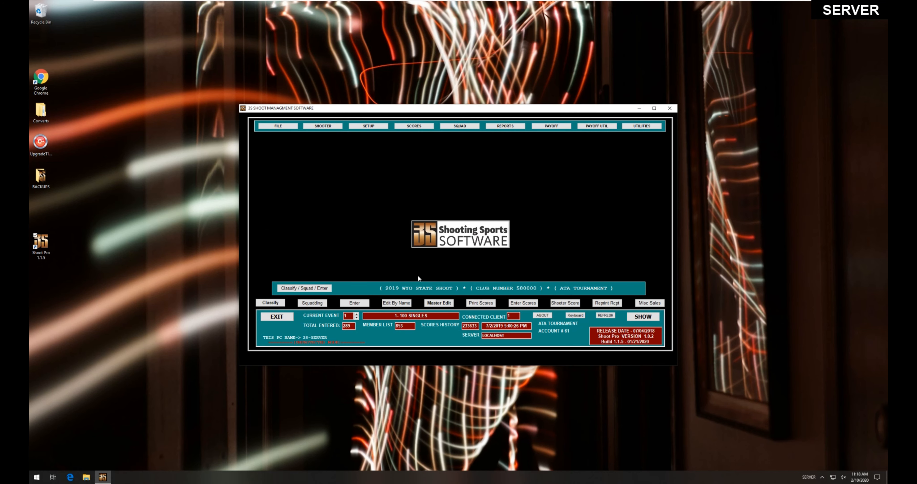
click(322, 305)
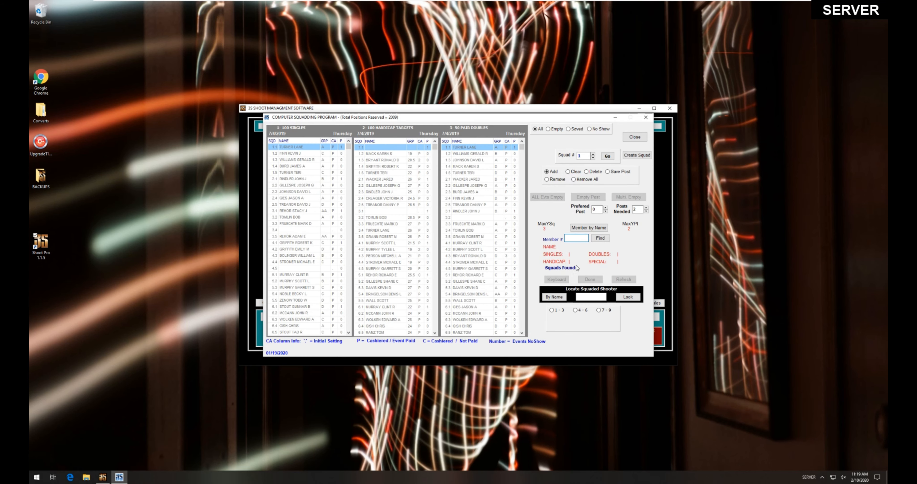
Find the shooter by last name, make them active, and view the squadding keyboard shortcuts
click(582, 228)
text(BACHECHI)
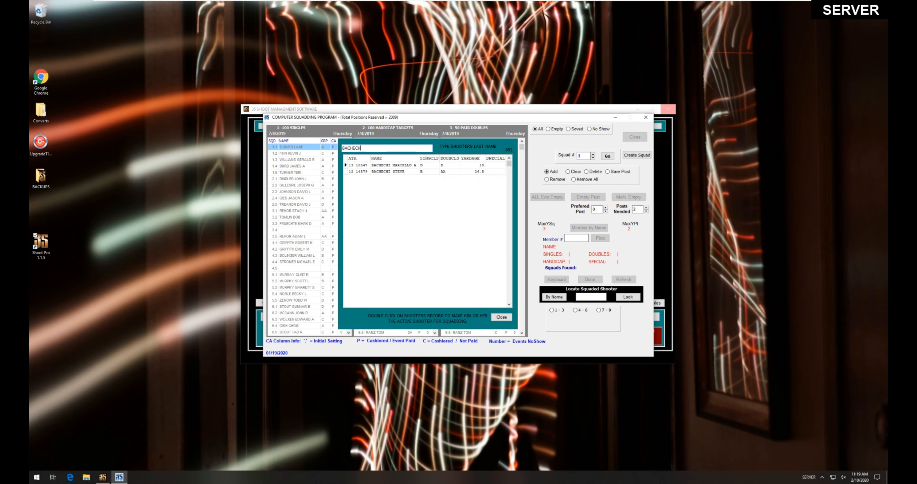
click(390, 165)
double_click(390, 165)
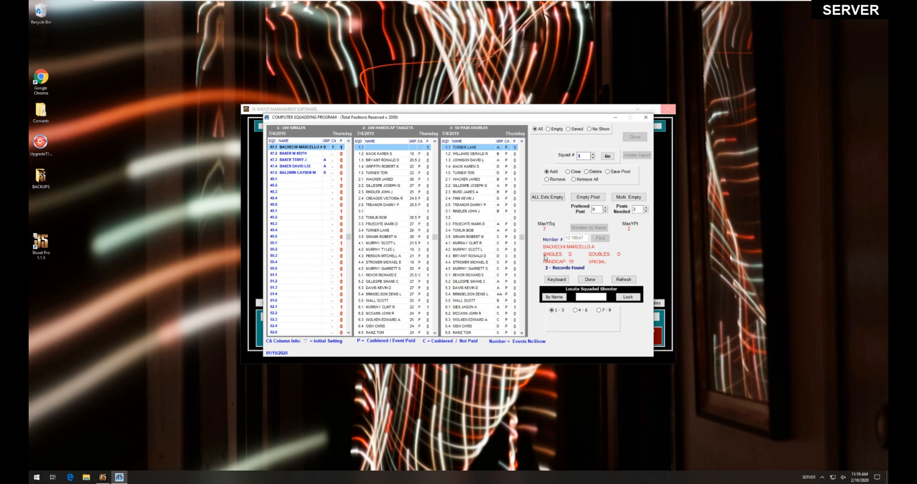
click(564, 280)
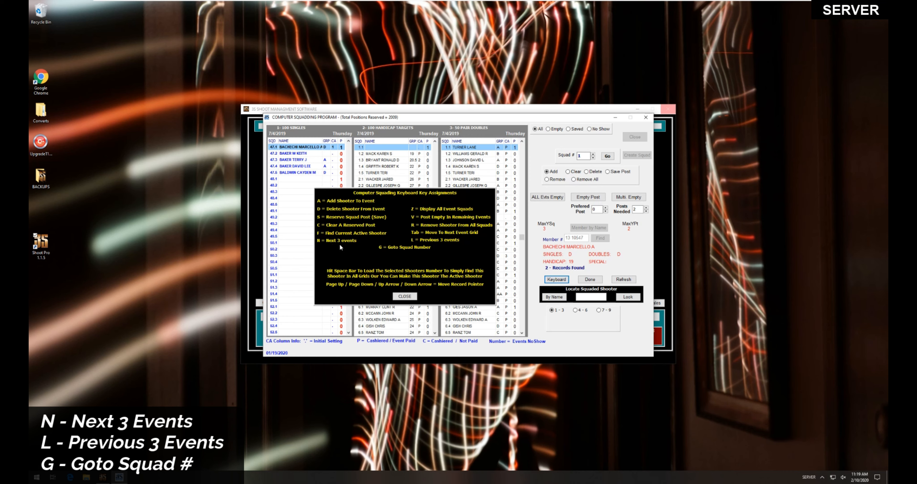
click(405, 297)
Select post 48.4, switch the grids to events 4-6, and jump all lists to squad 40
click(319, 199)
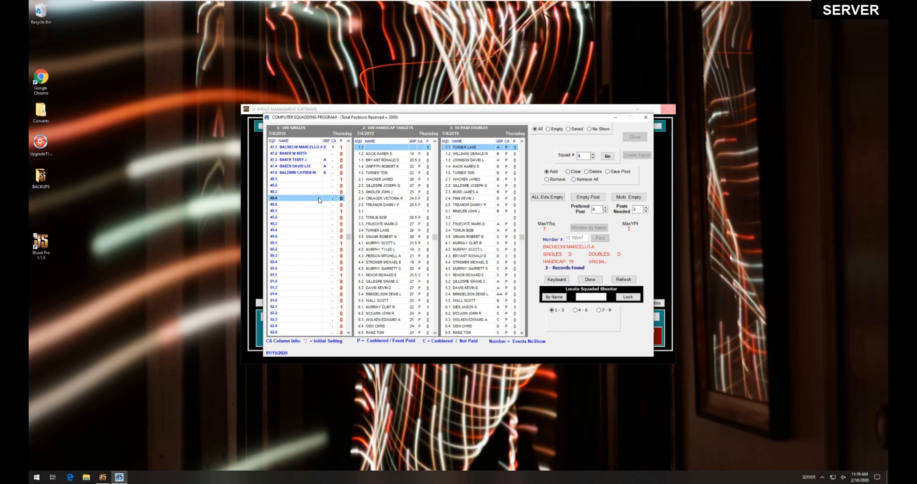
key(F2)
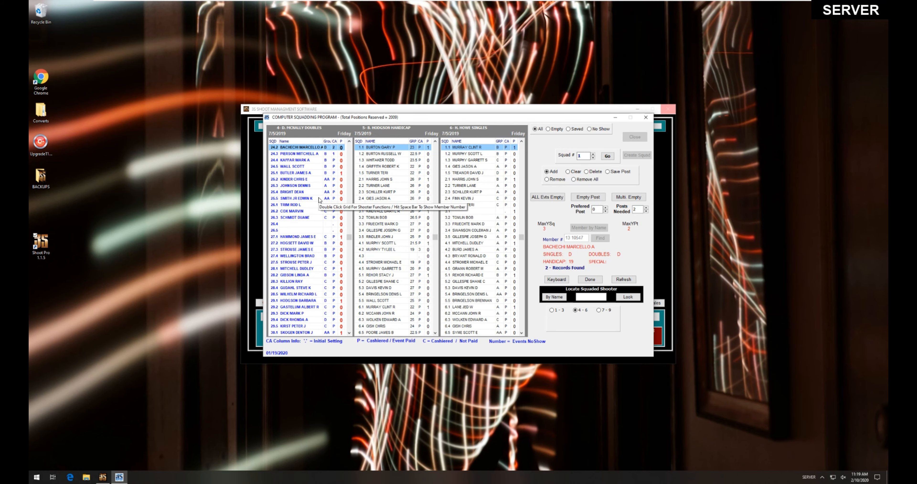
key(F2)
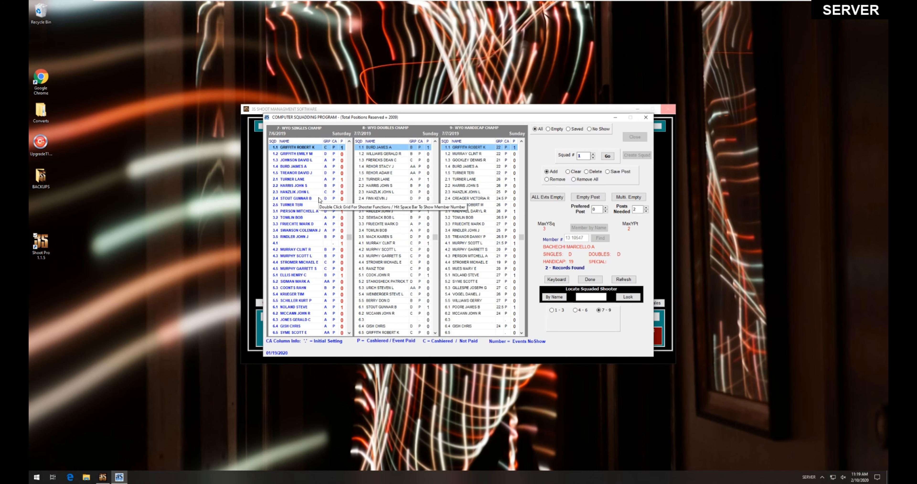
key(Left)
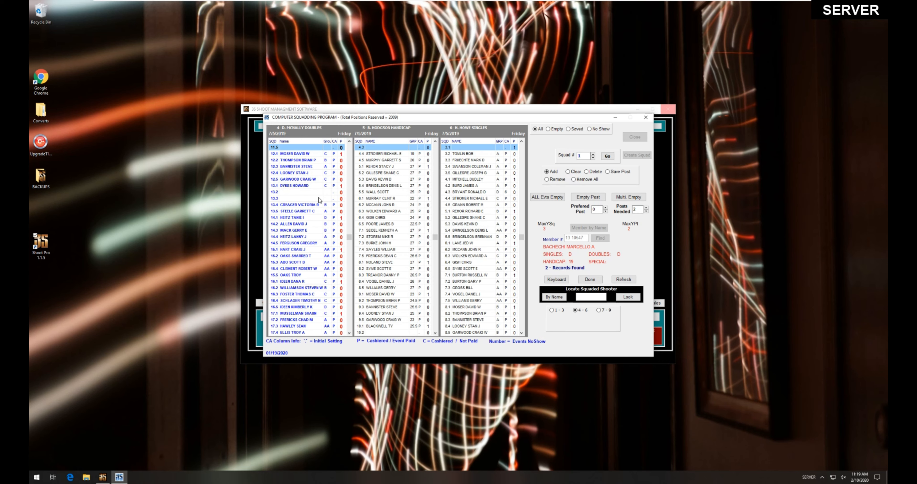
key(Return)
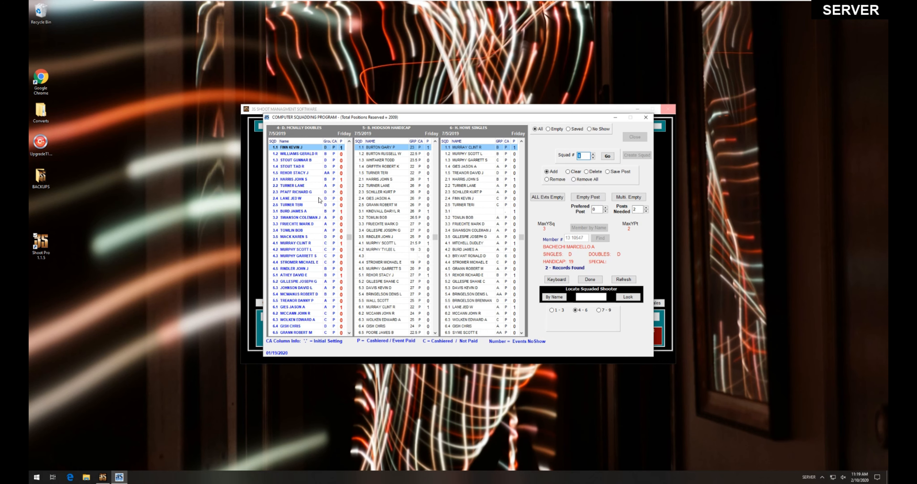
text(40)
key(Return)
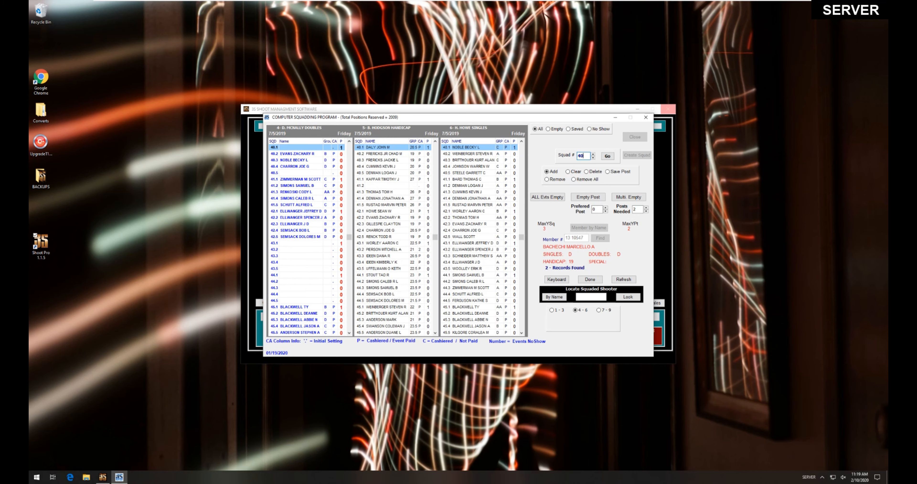
Review positions 43.2, 40.2 and 40.5, then finish squadding and close the window
click(291, 250)
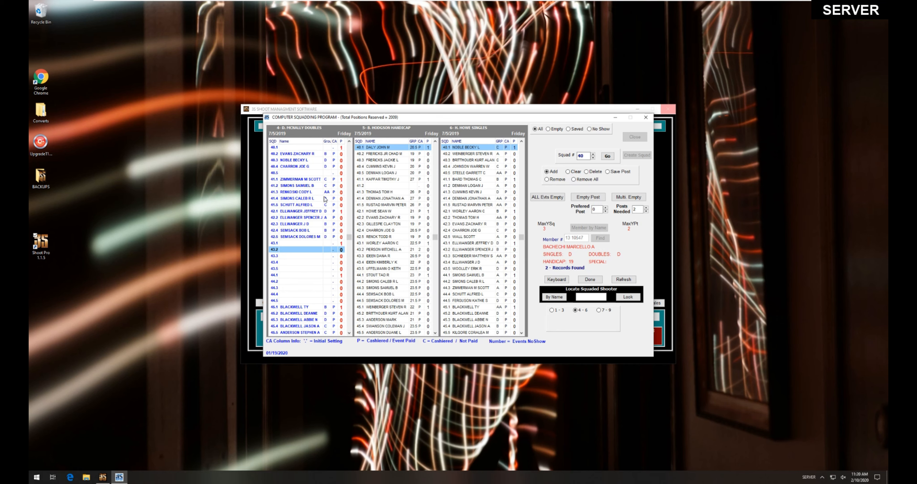
click(315, 155)
click(299, 173)
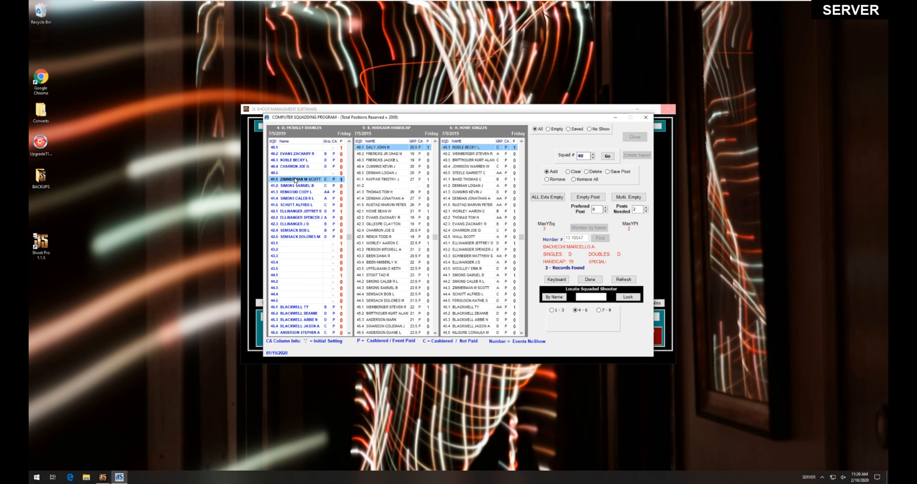
scroll(295, 178, down, 5)
click(591, 280)
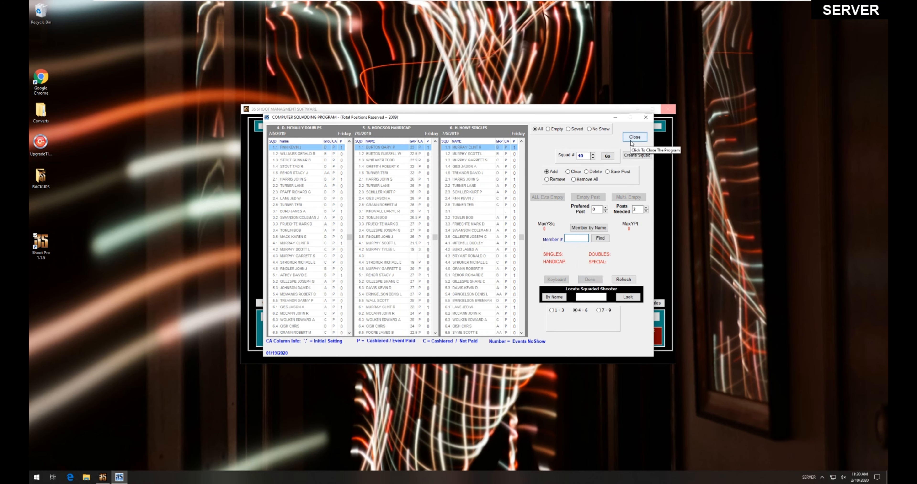
click(634, 137)
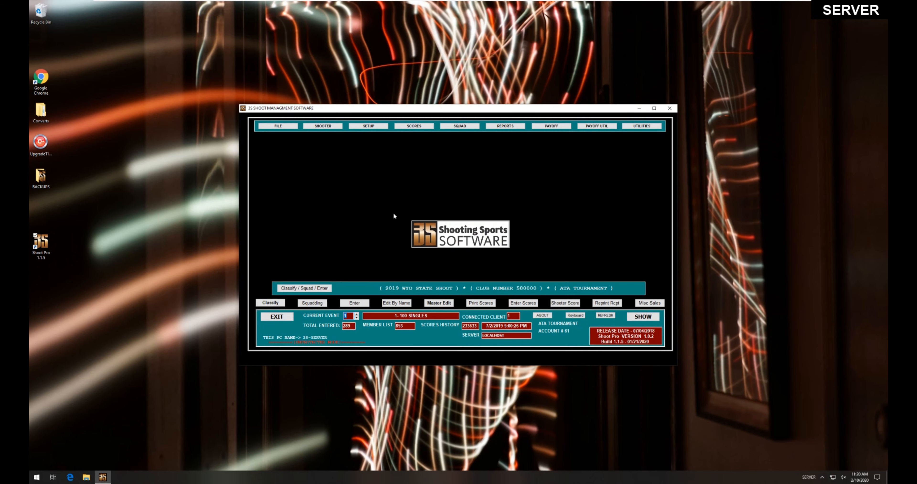
Enter the searched shooter in event 1 singles with Lewis class and class purse, confirming the total
click(361, 305)
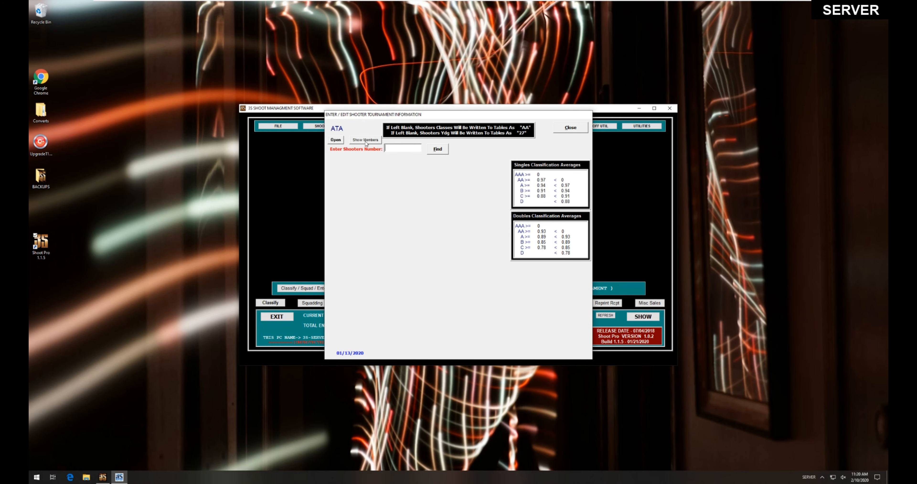
click(367, 170)
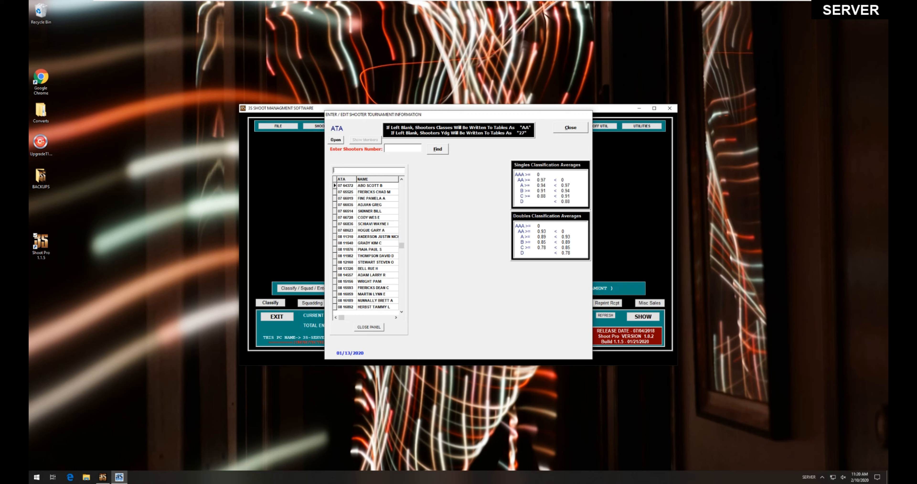
text(BACHECHI)
double_click(363, 192)
click(448, 336)
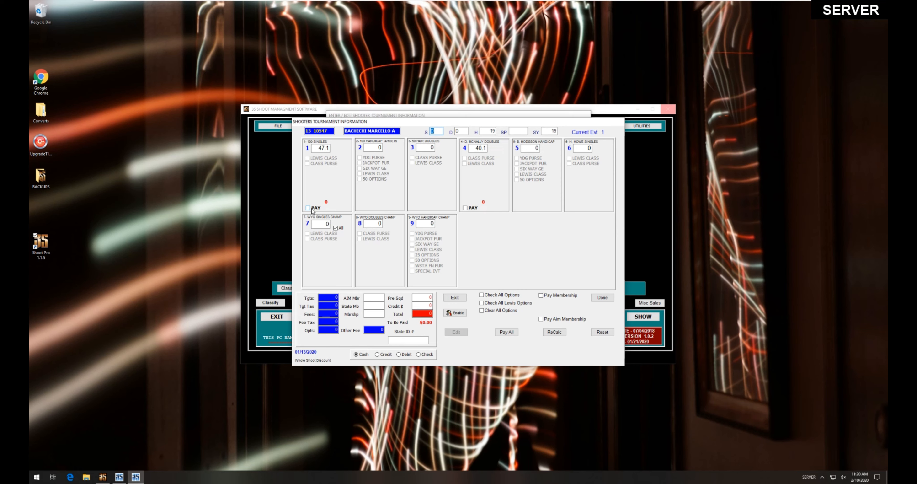
click(312, 209)
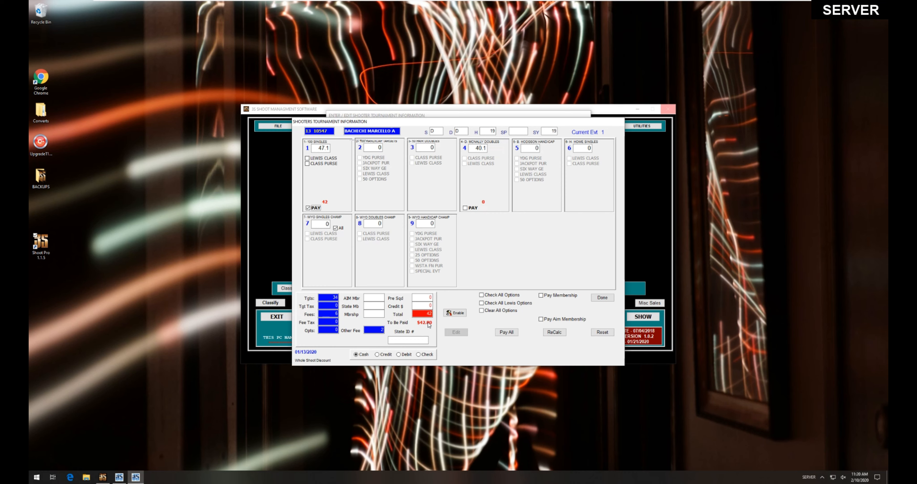
click(320, 167)
click(601, 297)
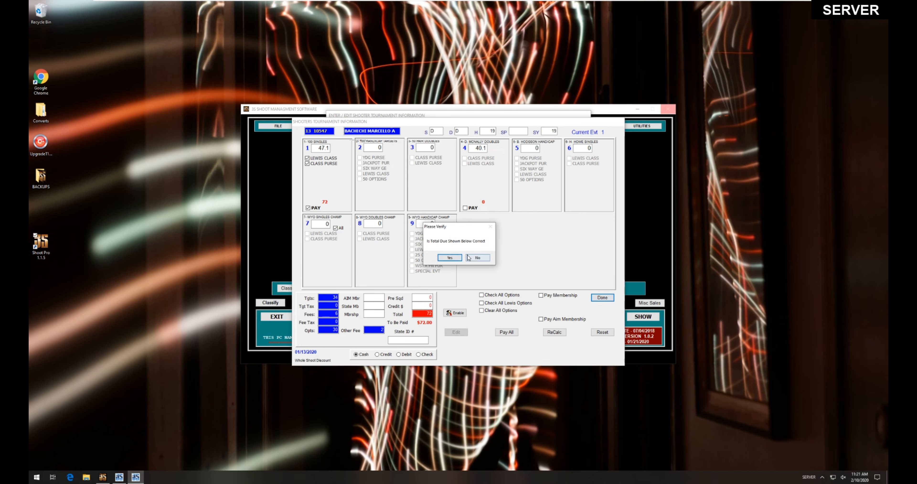
click(447, 258)
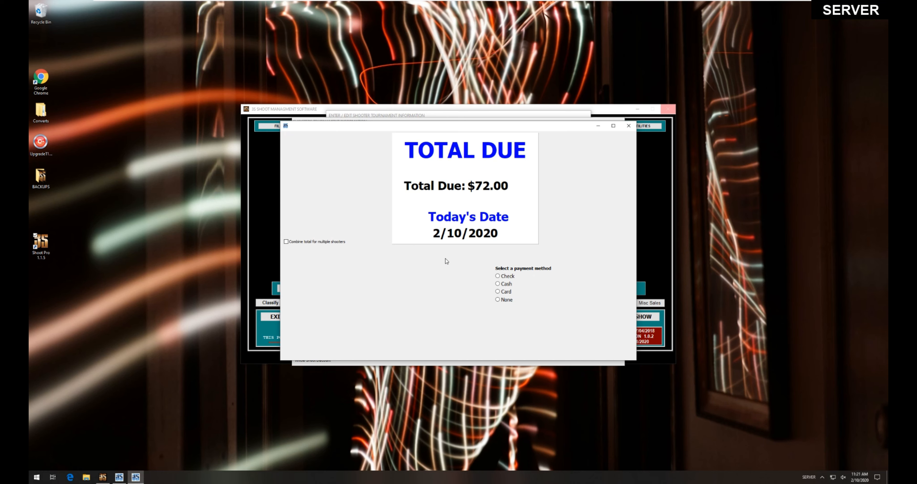
Combine the total with a second shooter added to the payment
click(335, 243)
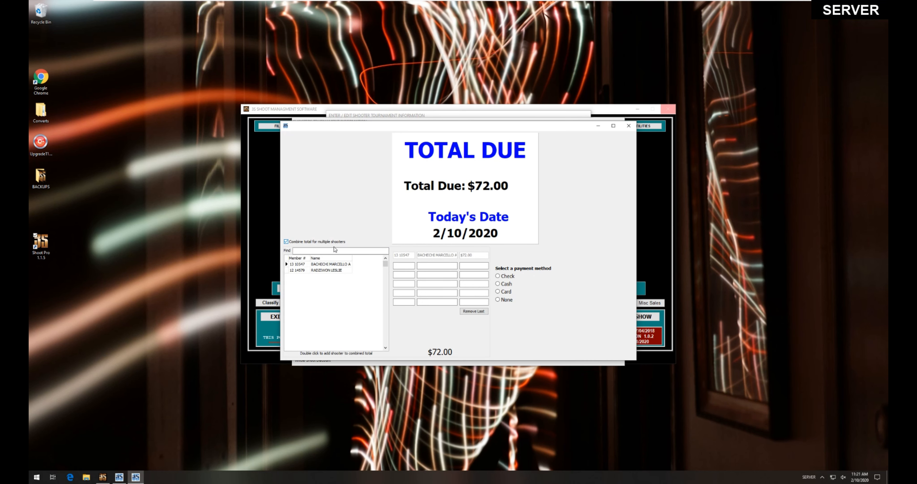
double_click(337, 271)
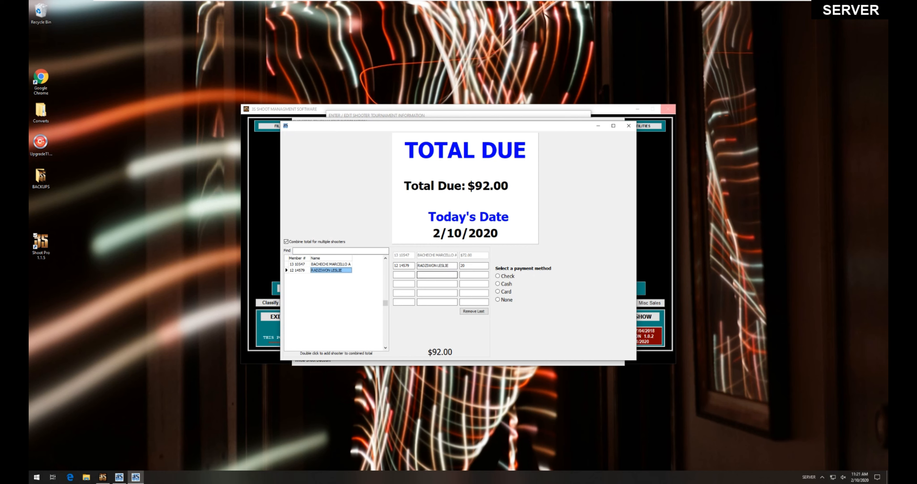
click(447, 265)
key(Tab)
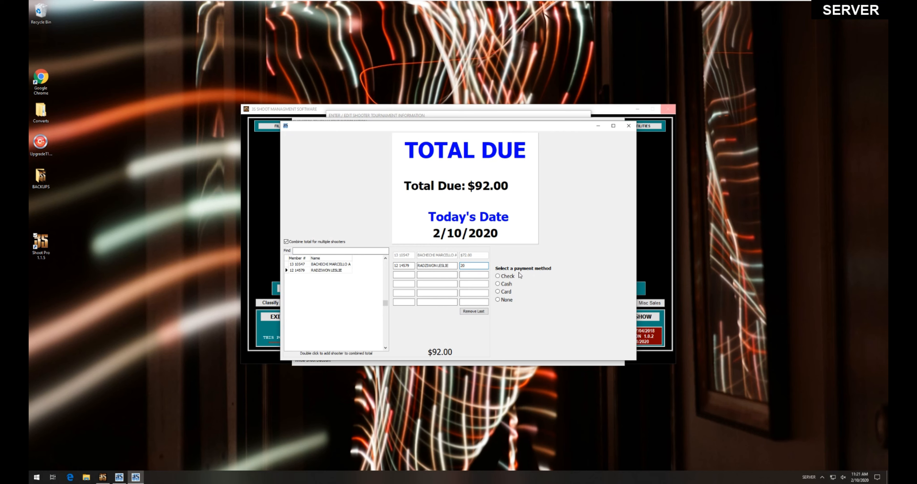
Record the $92 combined payment as a check, entering the check number
click(509, 278)
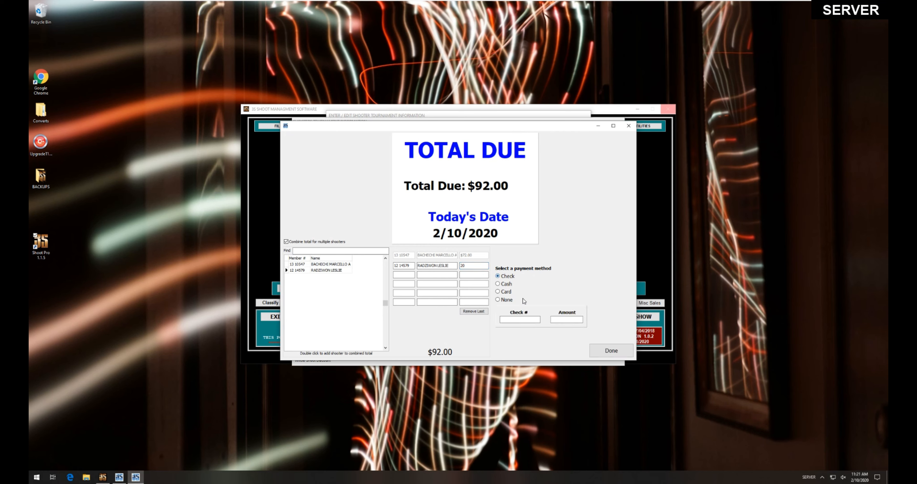
click(523, 318)
text(5552)
key(Tab)
click(502, 284)
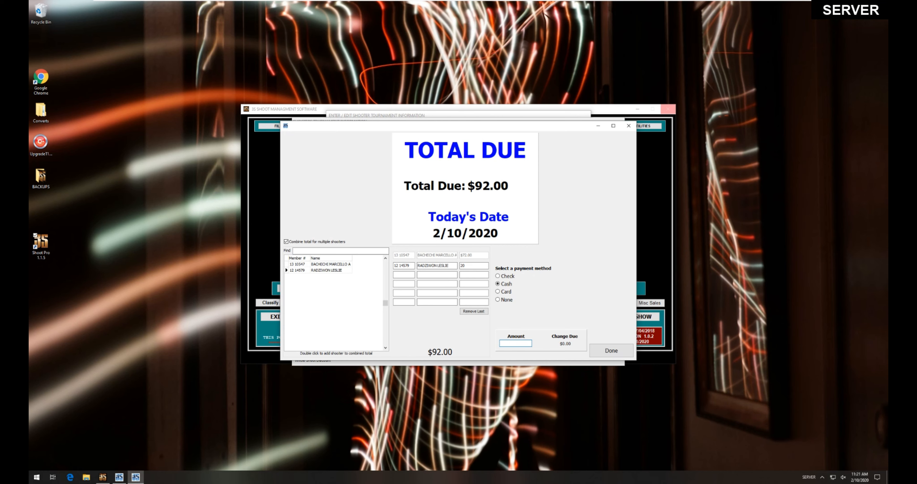
text(100)
key(BackSpace)
key(BackSpace)
key(BackSpace)
click(513, 277)
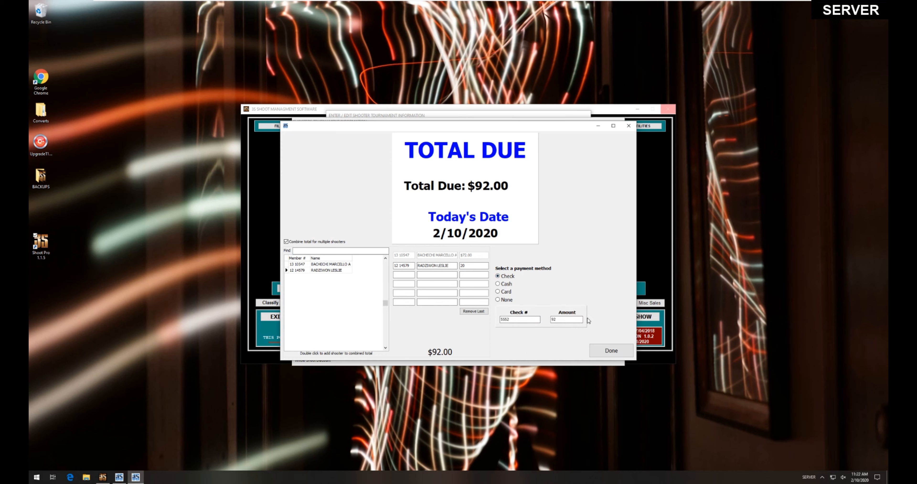
click(595, 350)
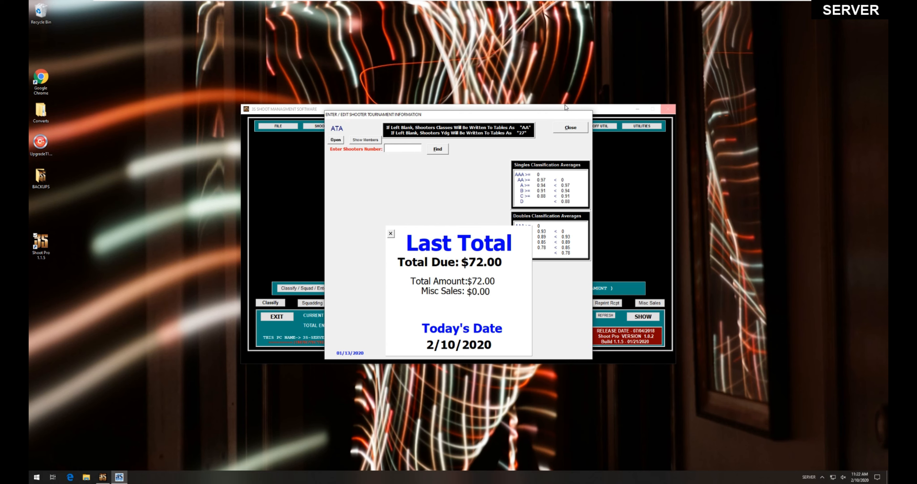
Close the entry window and preview the workstation finance report of check-only transactions
click(563, 128)
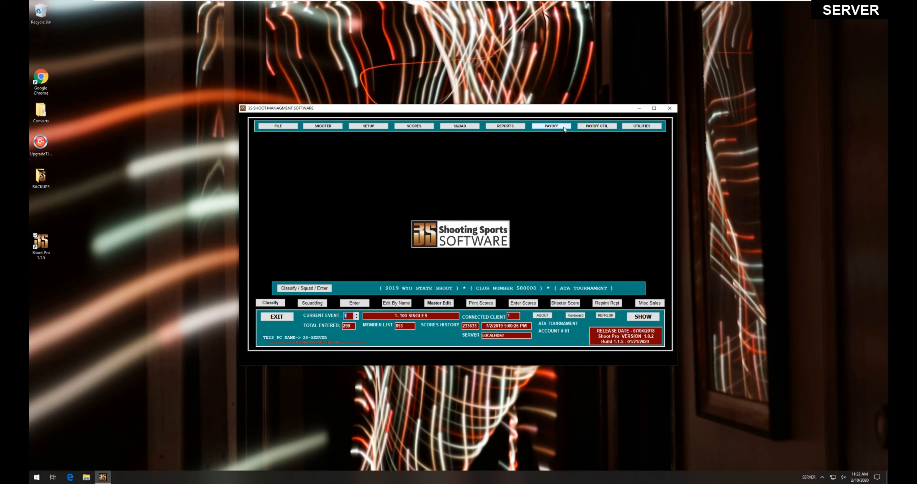
click(516, 127)
click(505, 166)
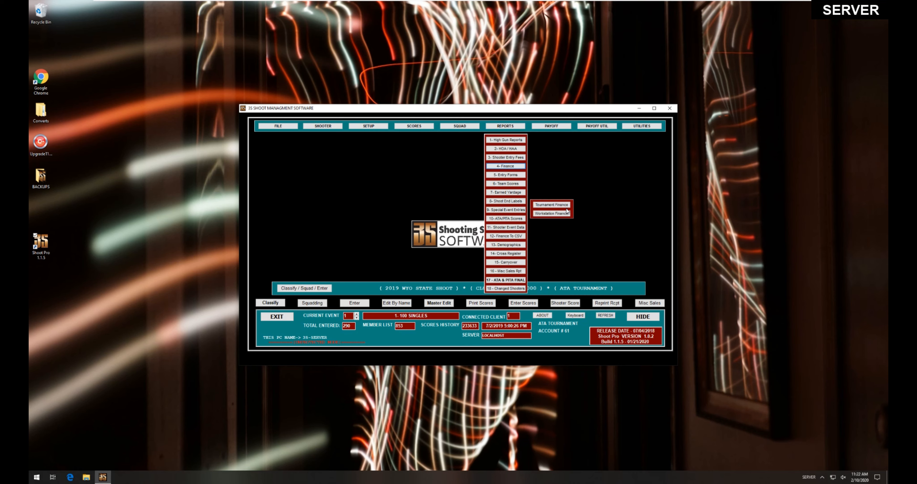
click(566, 212)
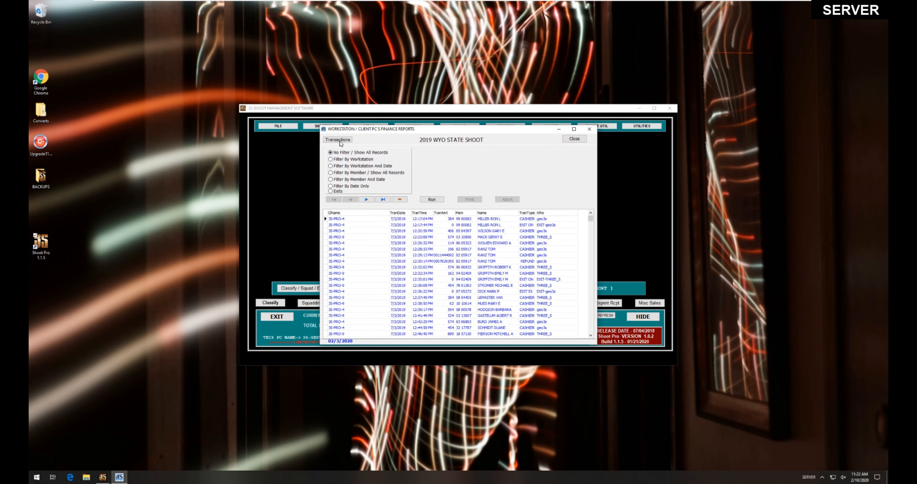
click(340, 140)
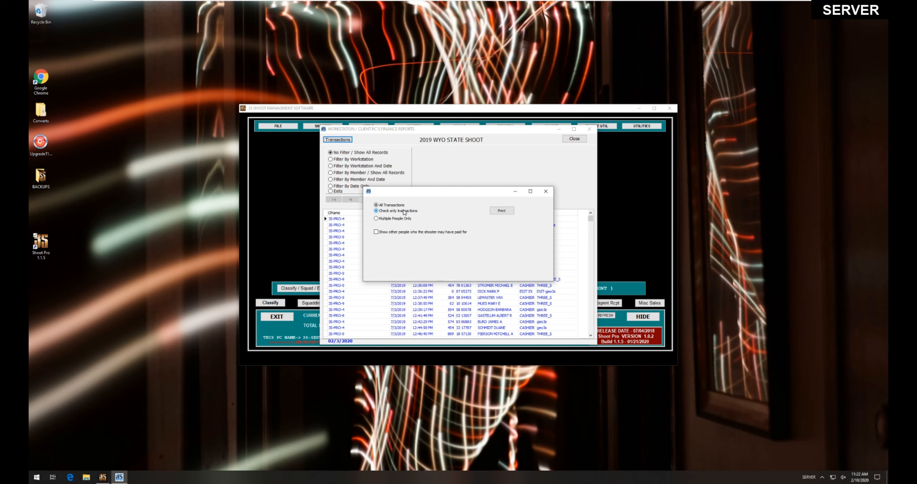
click(501, 211)
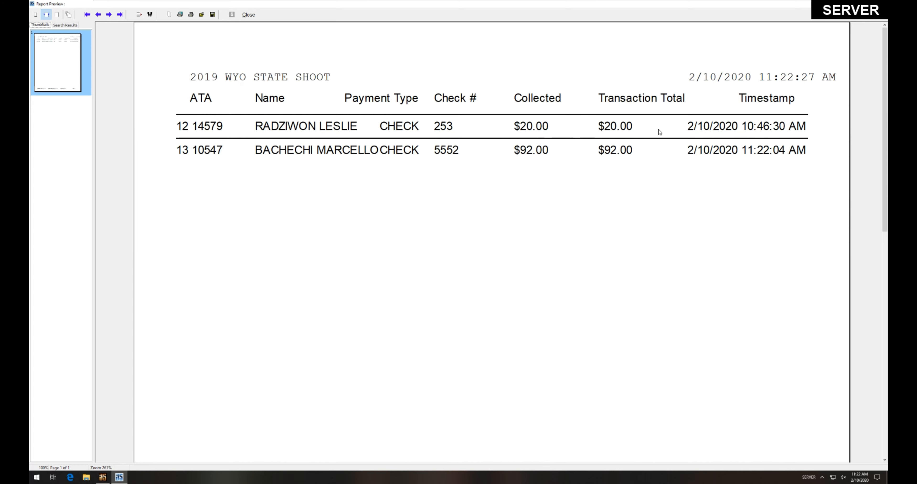
drag(883, 127, 869, 341)
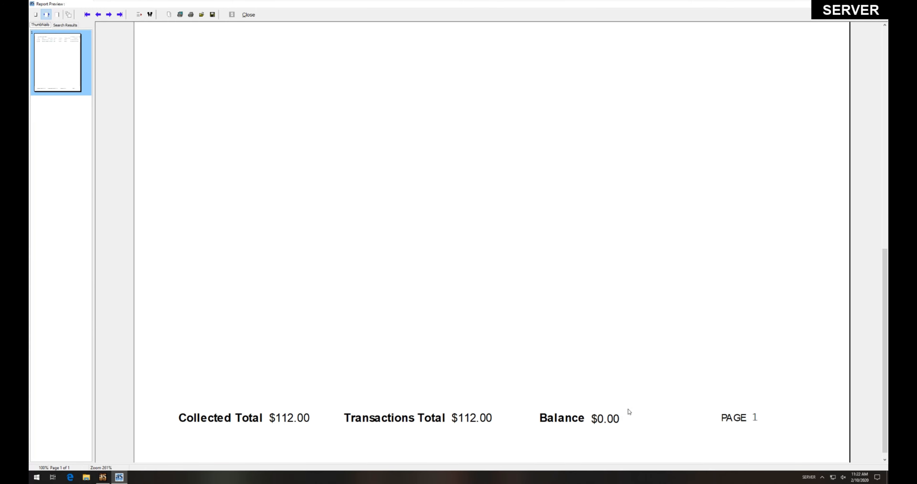
click(248, 14)
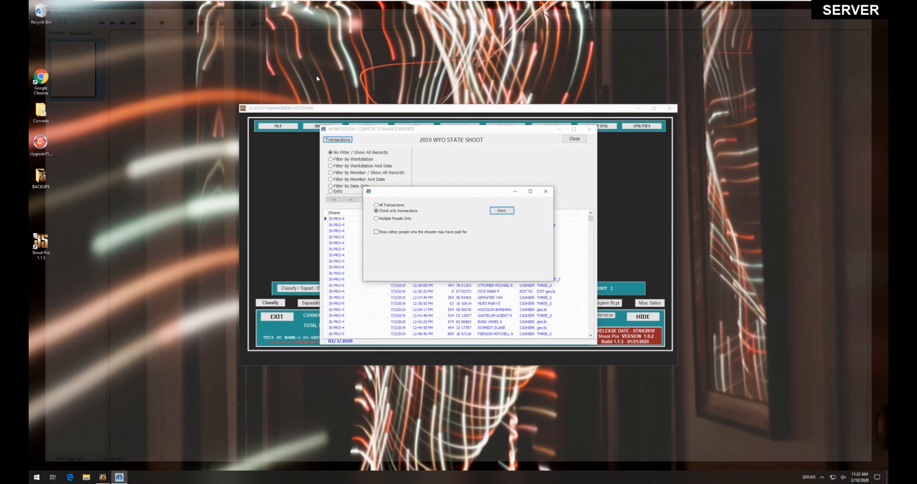
Preview the finance report limited to multiple-people payments, then close the preview
click(384, 220)
click(499, 212)
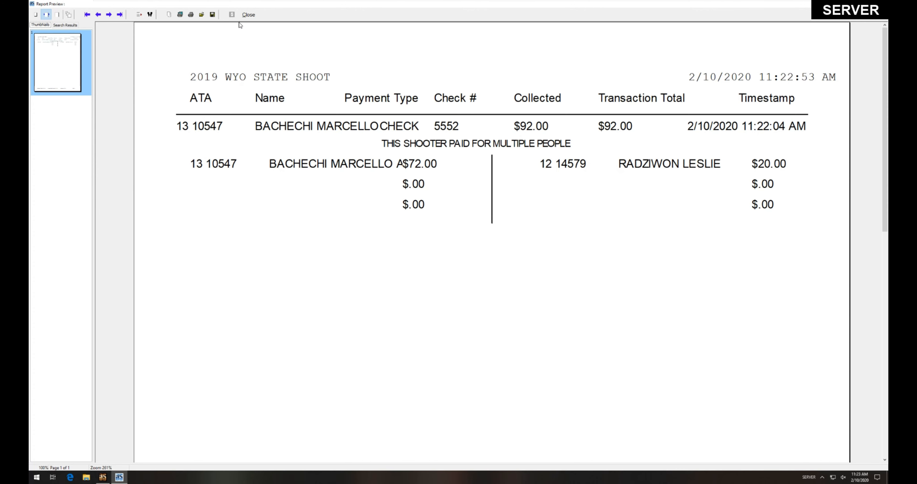
click(256, 16)
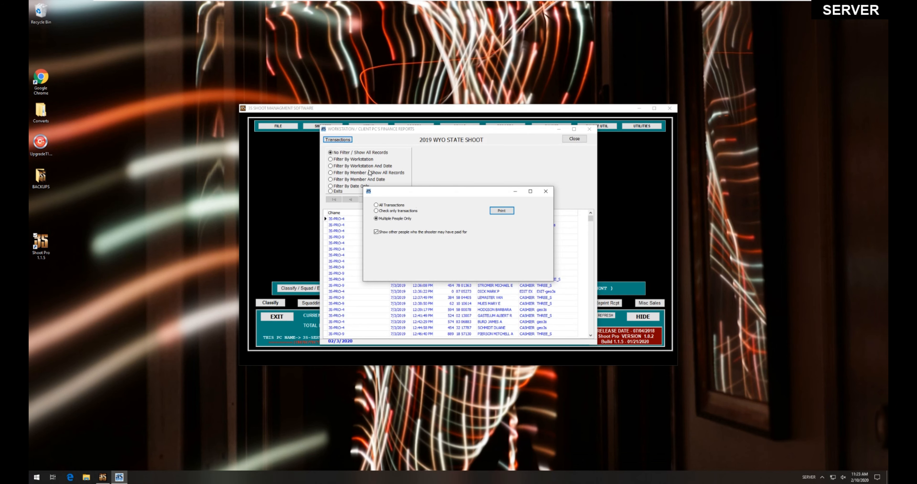
Open SHOOTER > 7- Total Entered with competition factor preview, counting events 7 and 8 as championships
click(544, 192)
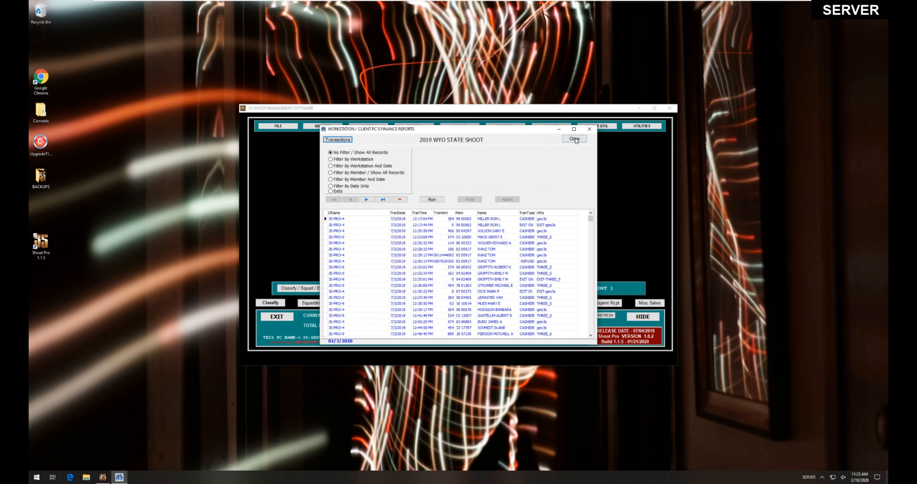
click(574, 139)
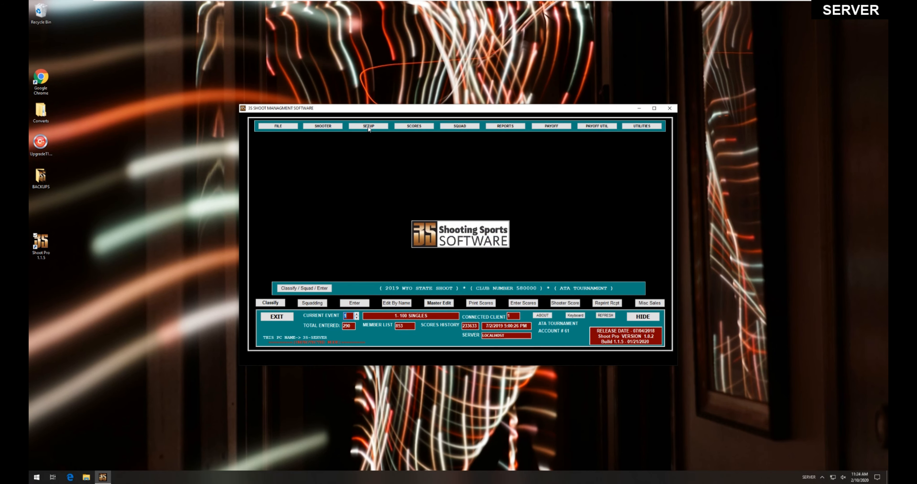
click(328, 128)
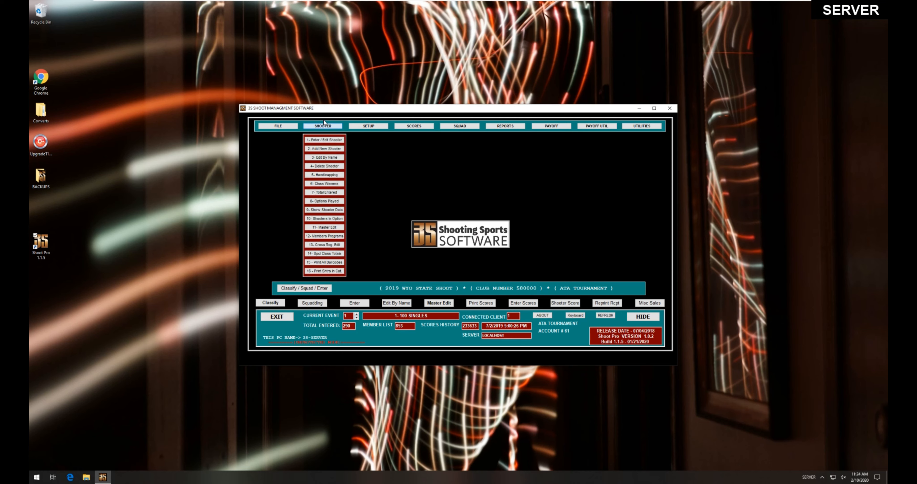
click(325, 192)
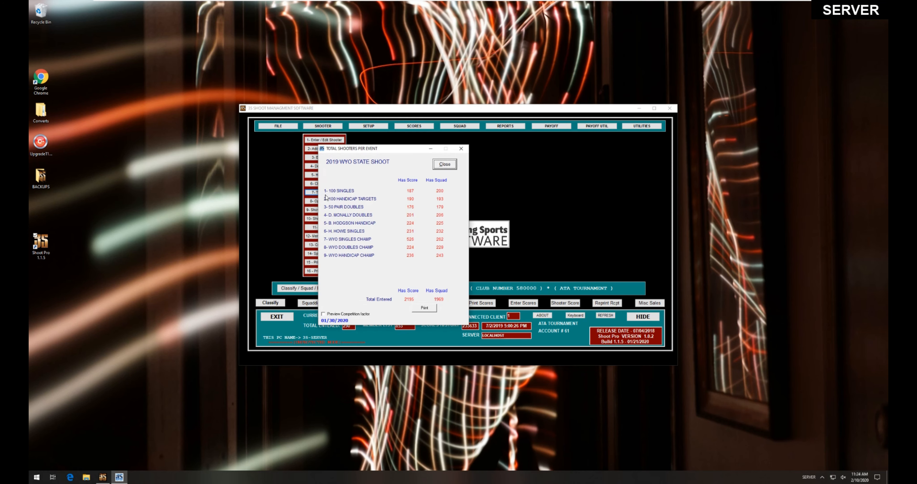
click(356, 315)
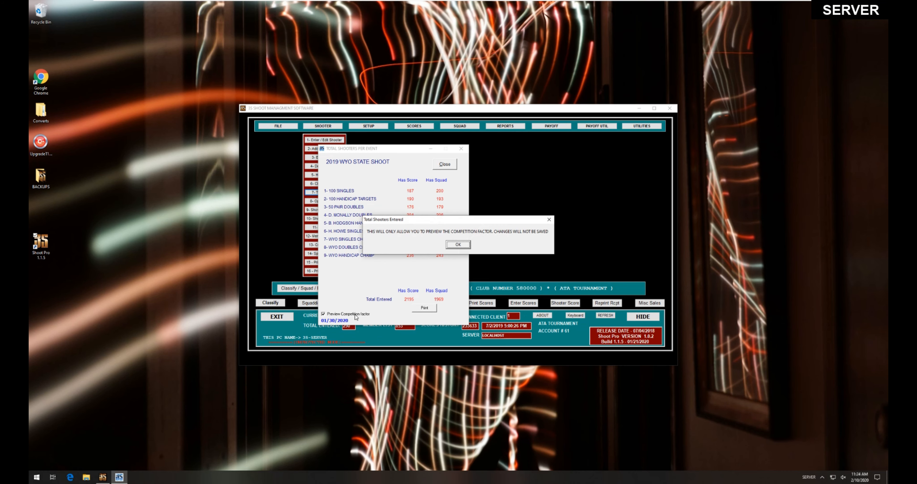
click(456, 244)
click(455, 237)
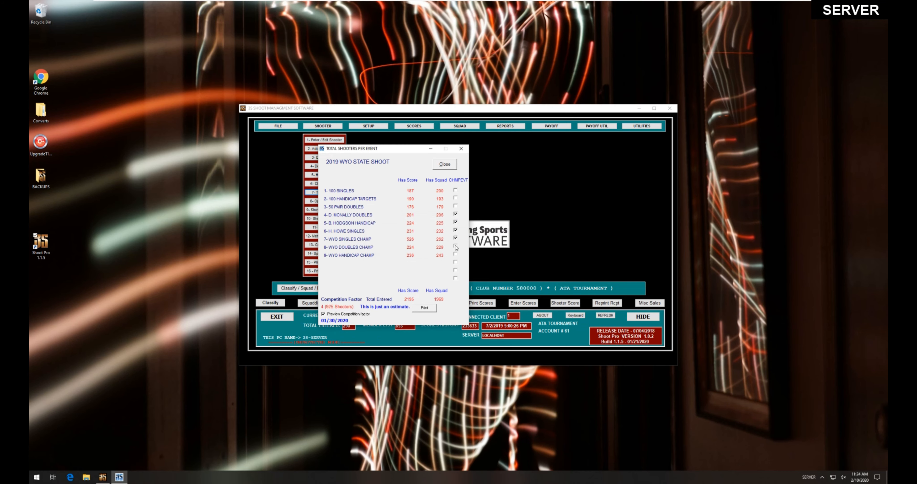
click(456, 245)
Preview the Total Entered report showing competition factor 5, then close it
click(417, 308)
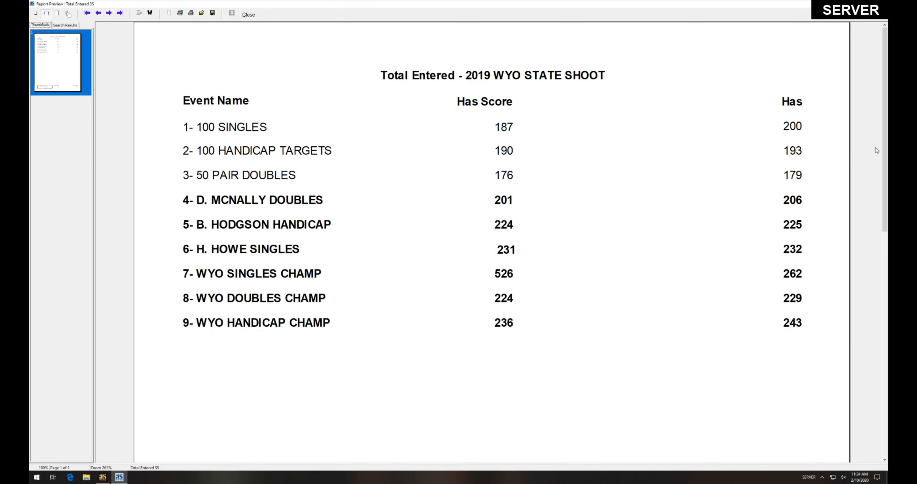
drag(885, 138, 841, 403)
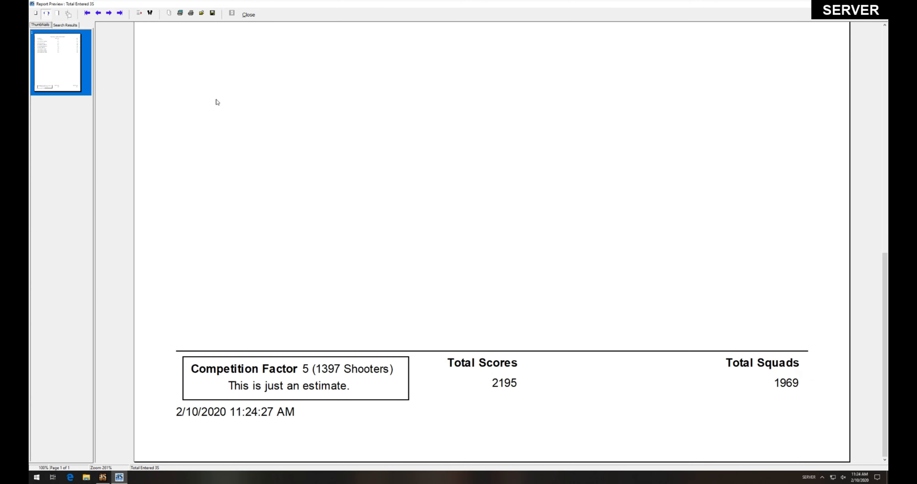
click(248, 16)
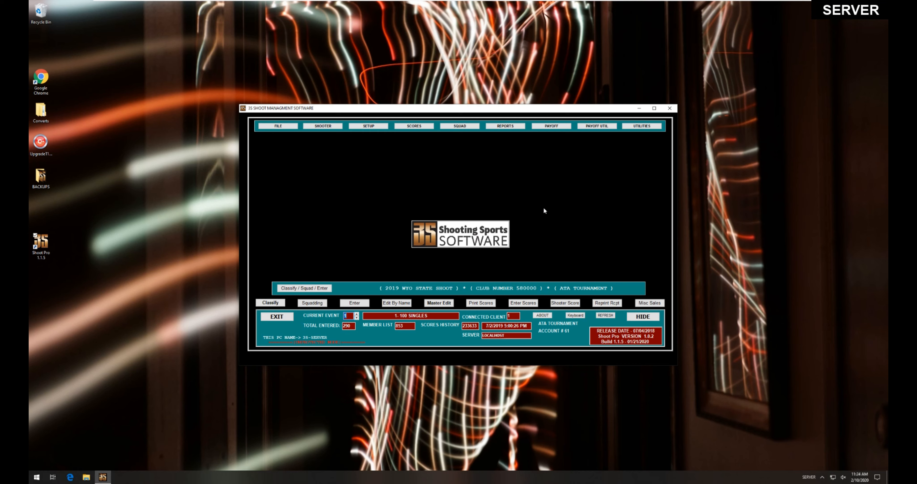
Open SCORES > 8- Rolling Scoreboard and turn on Show Rolling Squads, leaving scrolling off
click(405, 127)
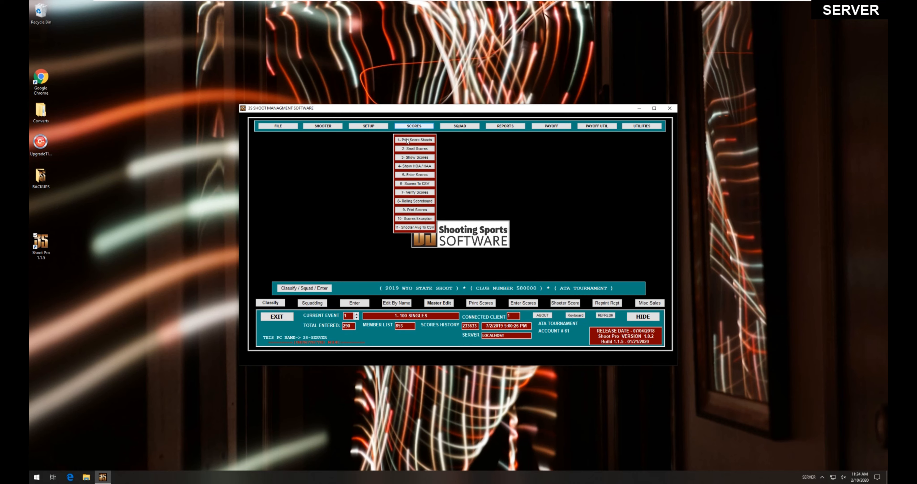
click(427, 200)
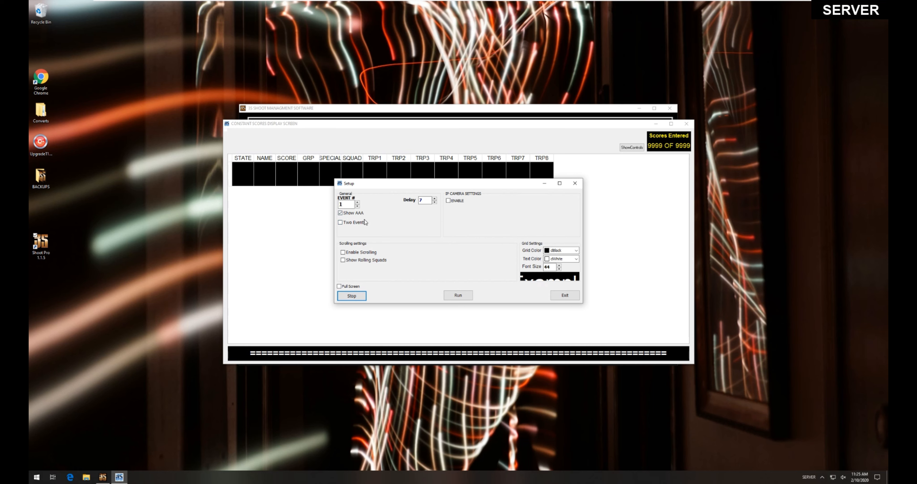
click(358, 254)
click(357, 253)
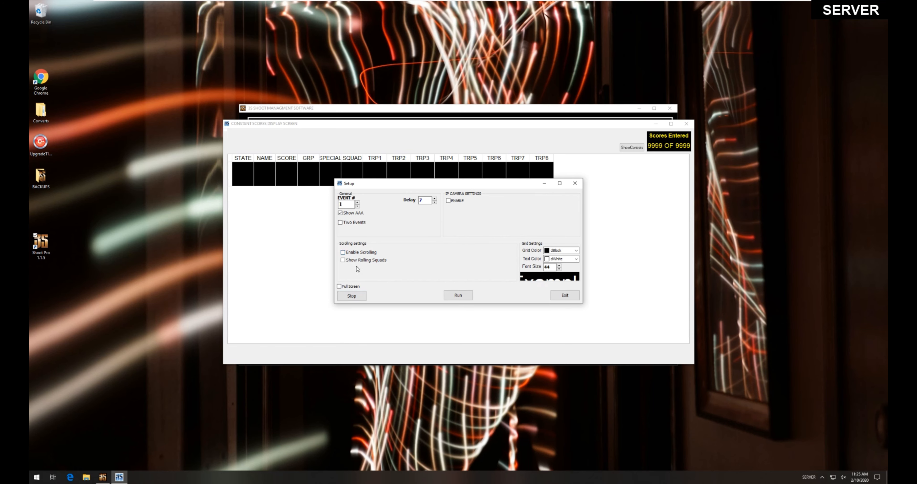
click(357, 260)
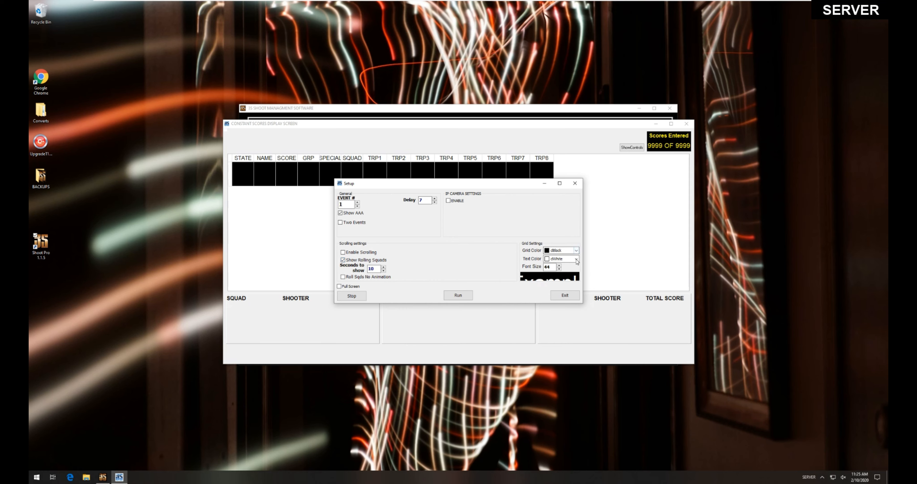
Set grid colour dBlack and text colour dMenuBar, then run the scoreboard full screen
click(576, 251)
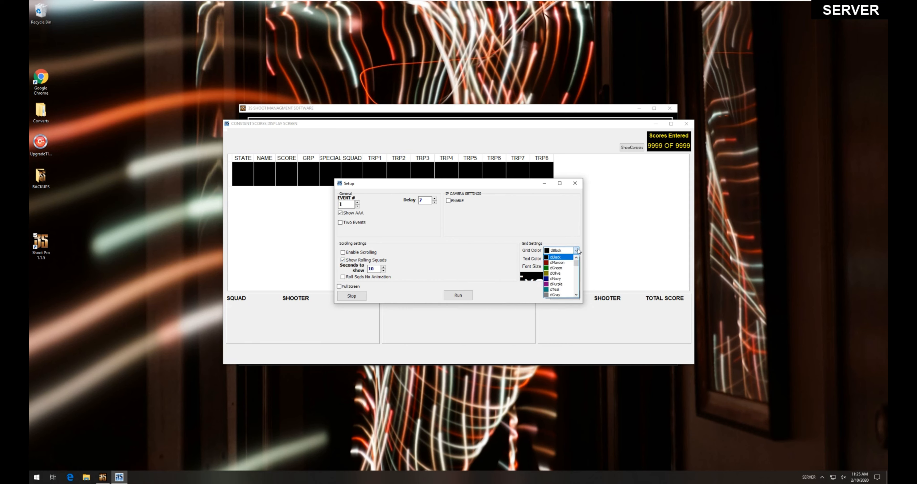
click(559, 256)
click(576, 259)
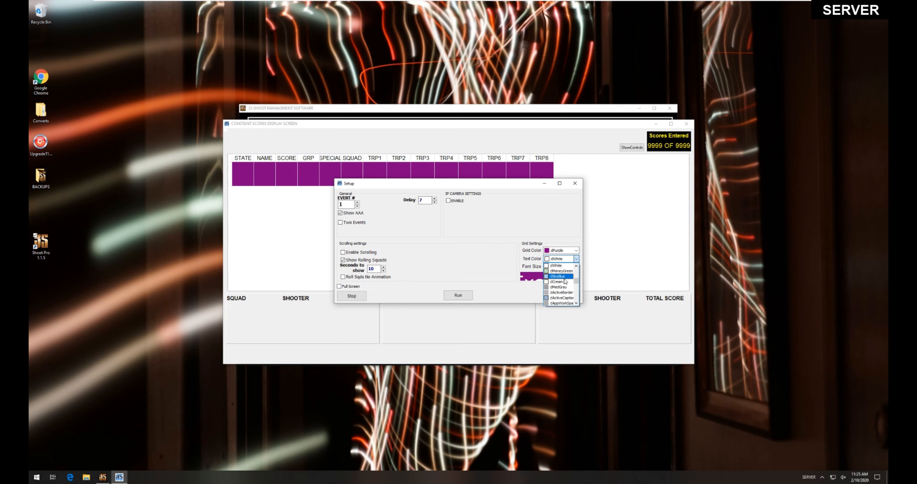
click(565, 283)
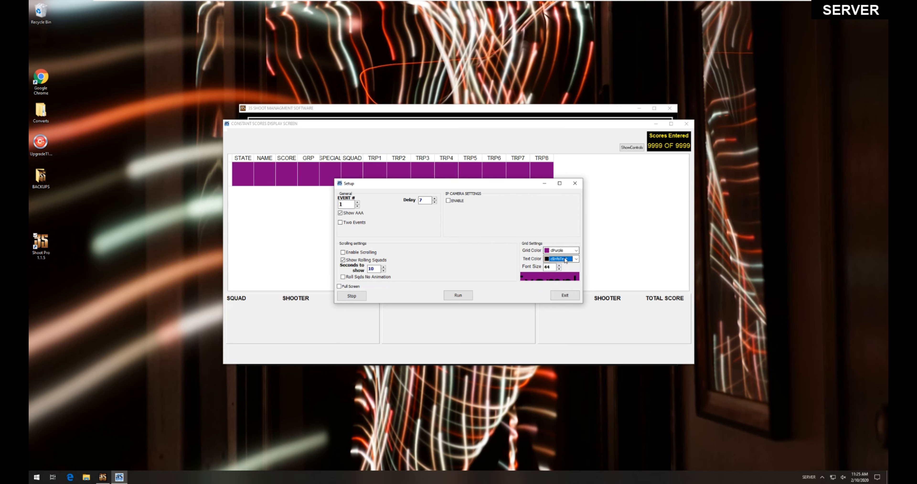
click(576, 250)
scroll(558, 270, up, 2)
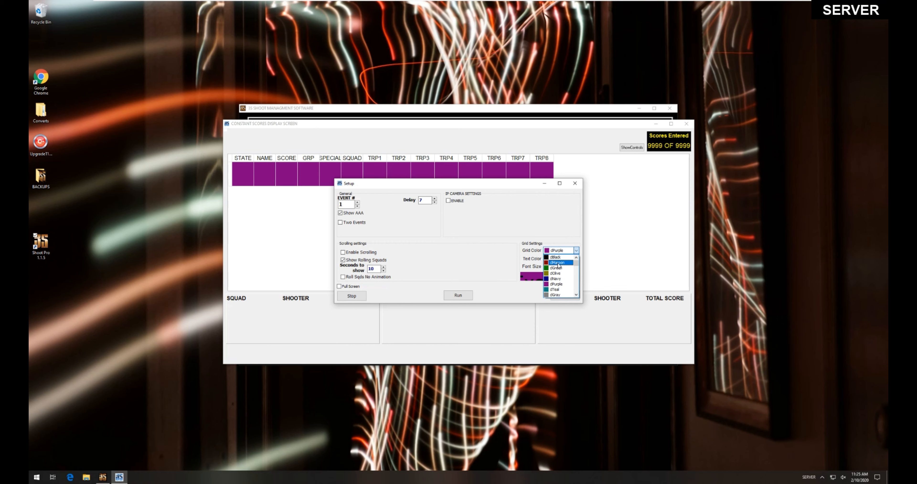
click(557, 256)
click(576, 259)
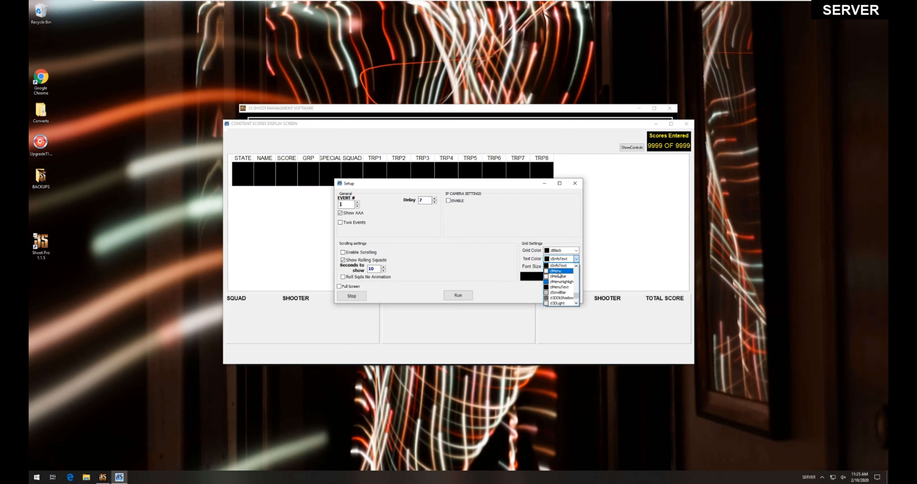
click(558, 275)
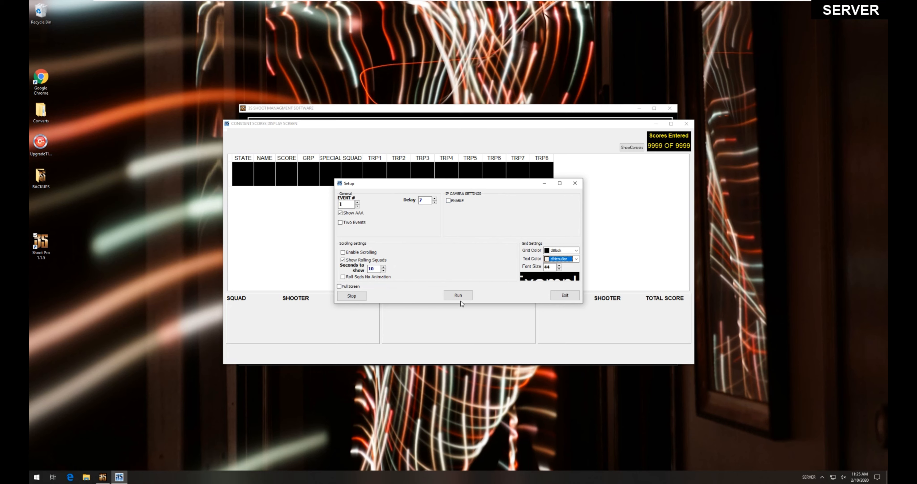
click(457, 295)
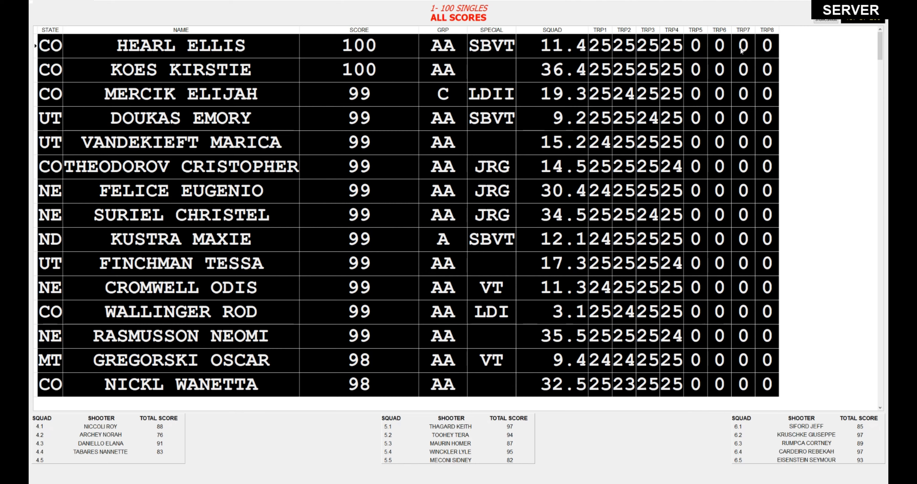
Hide the rolling squads, stop the scoreboard, and rerun it for event 2
click(826, 20)
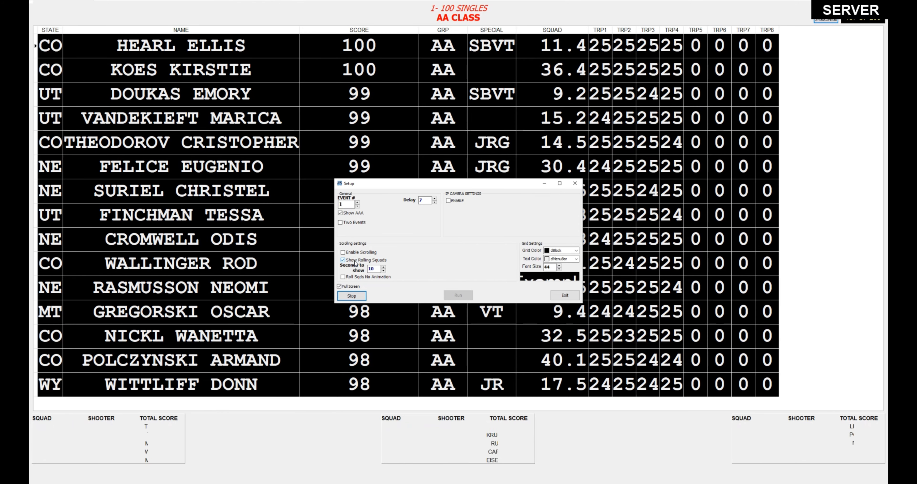
click(343, 259)
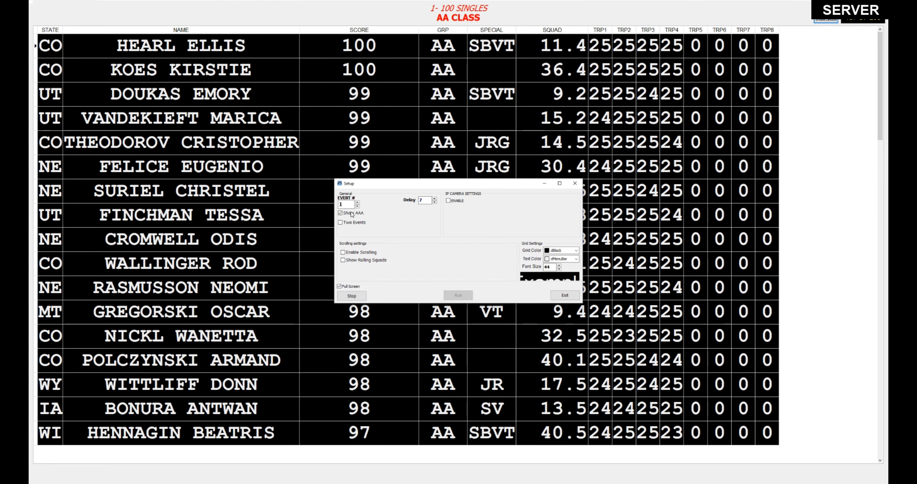
click(352, 296)
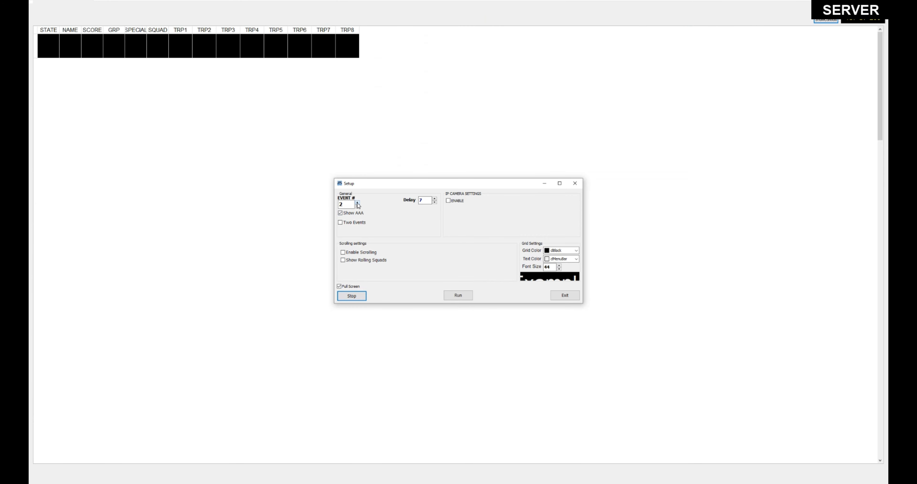
click(450, 294)
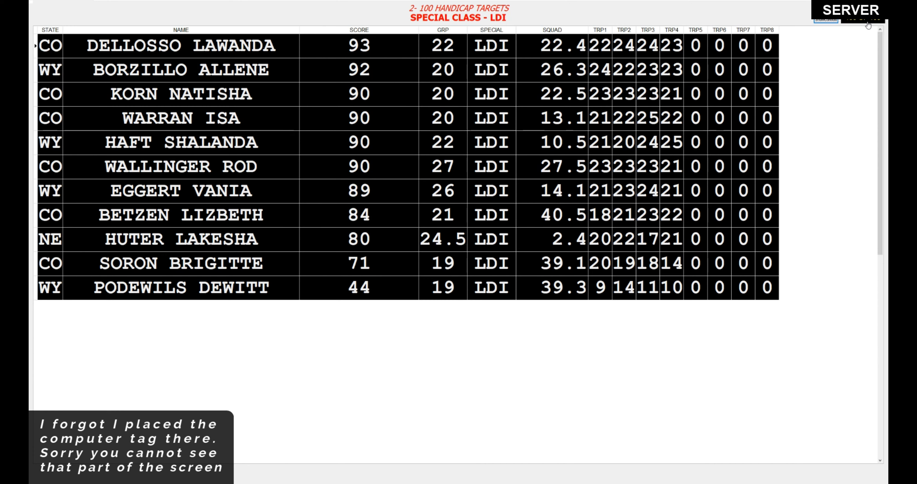
Re-enable rolling squads, record scrolling and minimum page time, then stop and exit the scoreboard
click(826, 21)
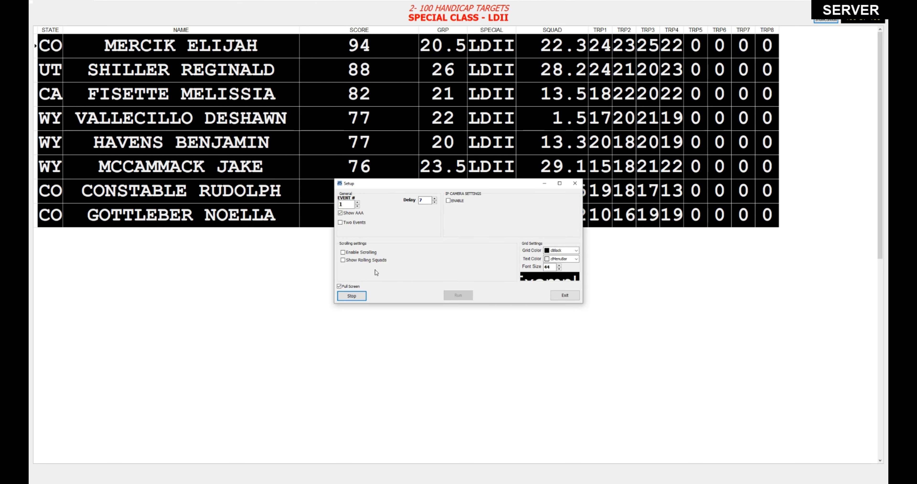
click(372, 262)
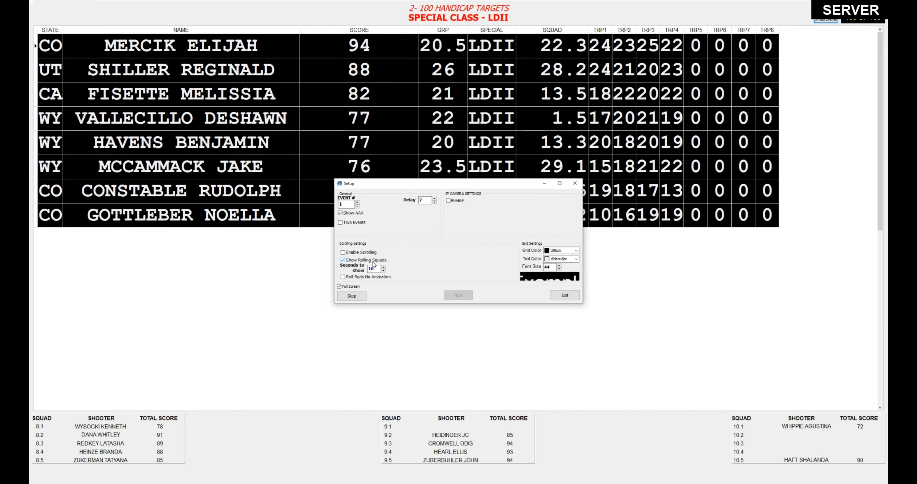
click(369, 253)
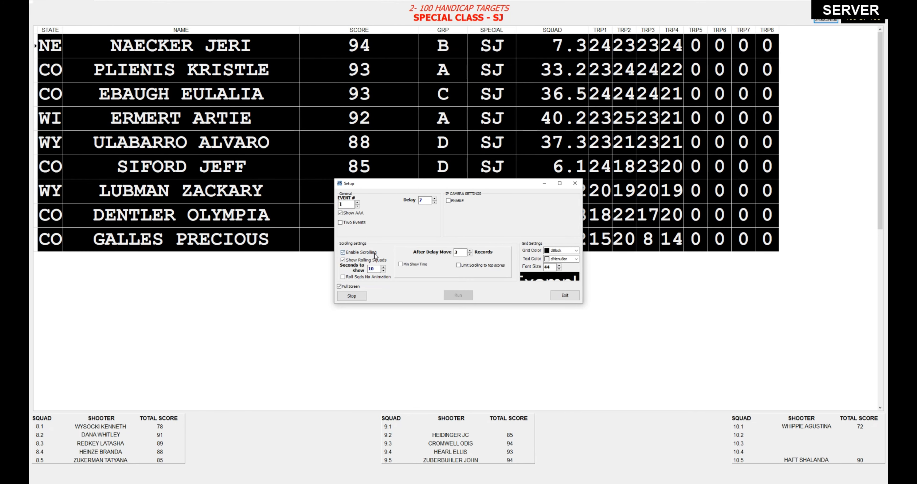
click(401, 264)
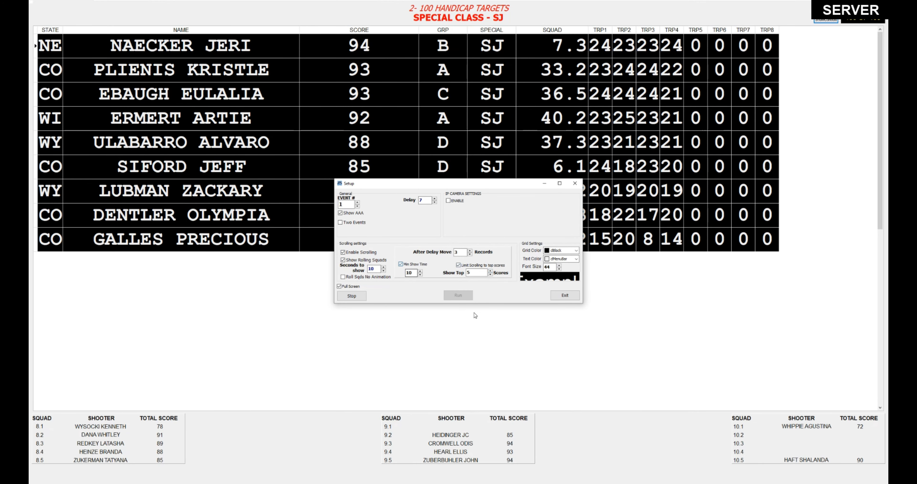
click(362, 296)
click(565, 295)
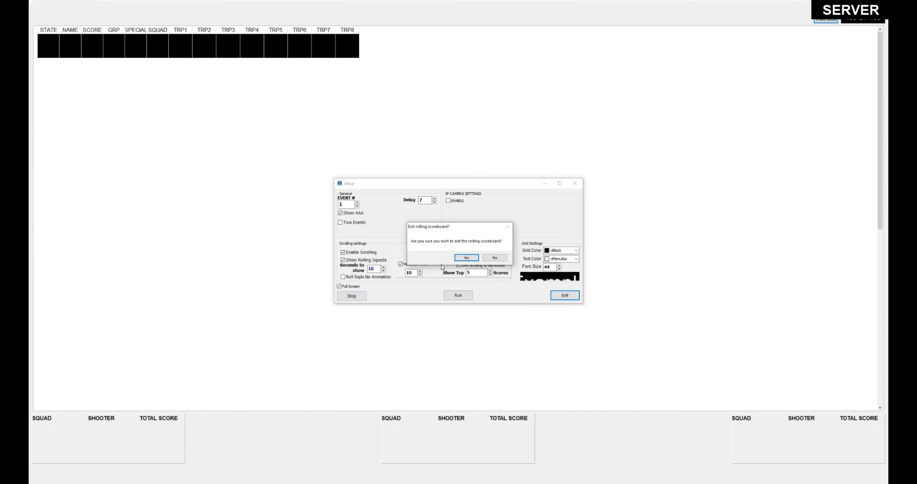
click(464, 258)
Relaunch the rolling scoreboard full screen, then stop it and confirm closing
click(415, 125)
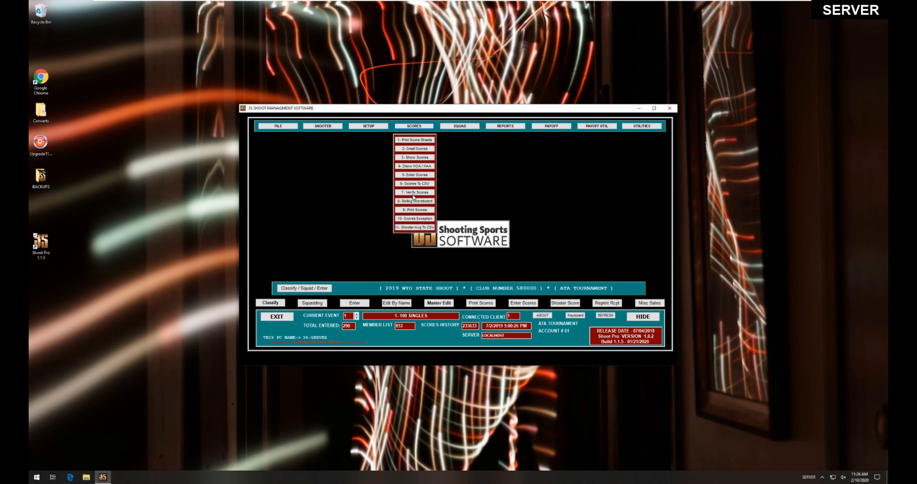
click(415, 200)
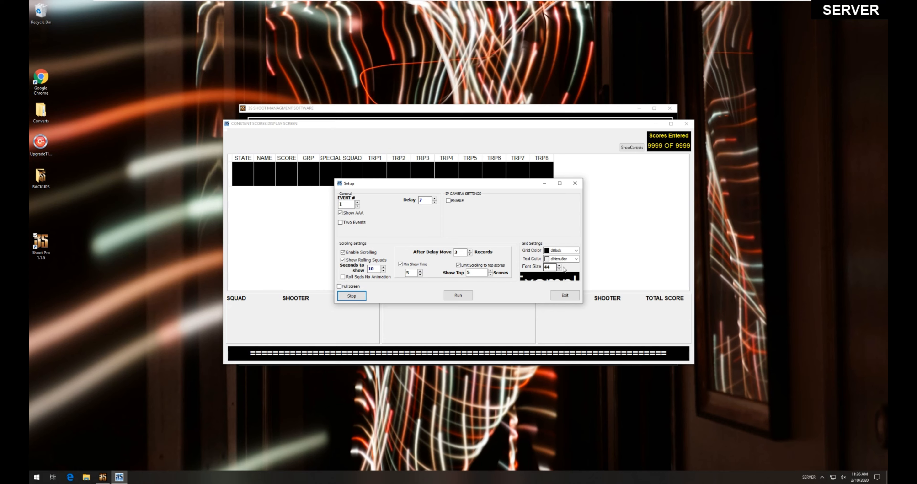
click(574, 297)
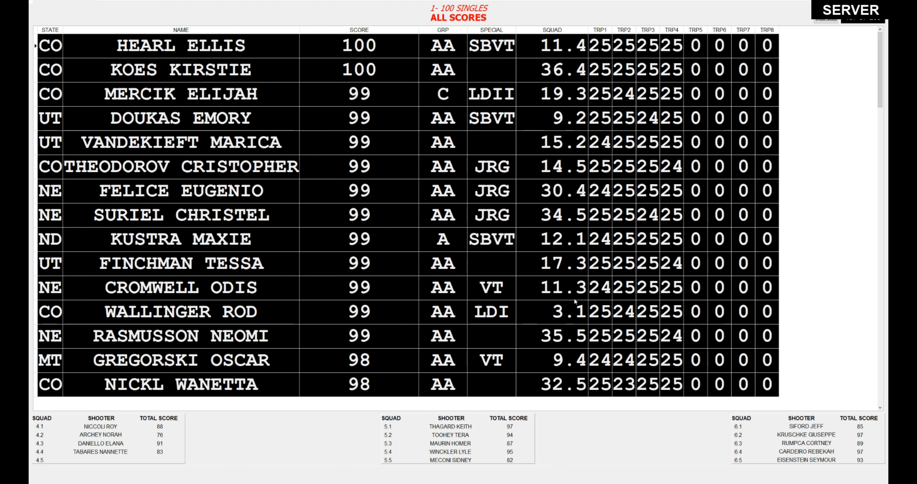
click(825, 21)
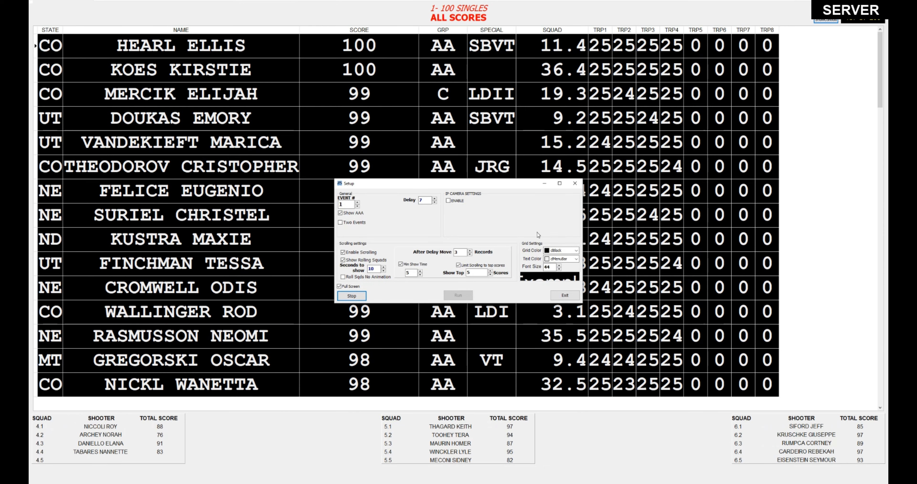
click(351, 295)
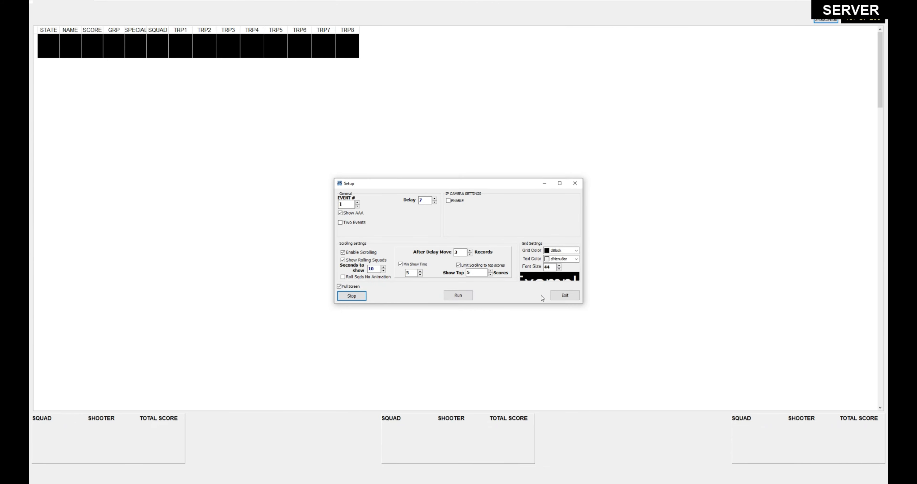
click(551, 297)
click(471, 261)
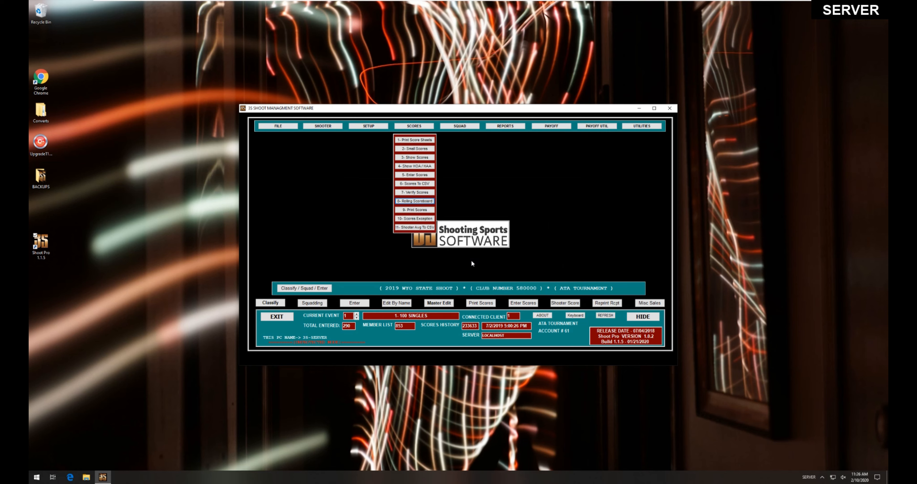
Preview the 1- 100 SINGLES trophy report with ShowTally, checking the last-page totals (187 shooters, average 91)
click(505, 126)
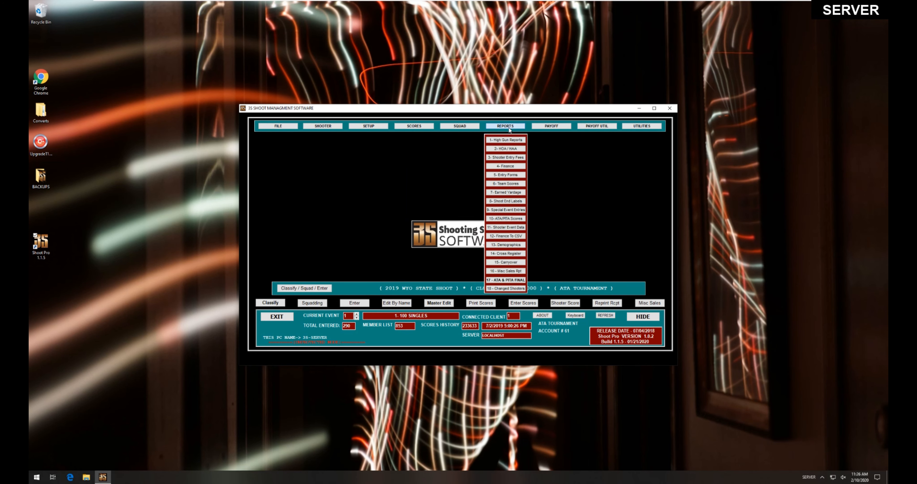
click(515, 141)
click(547, 138)
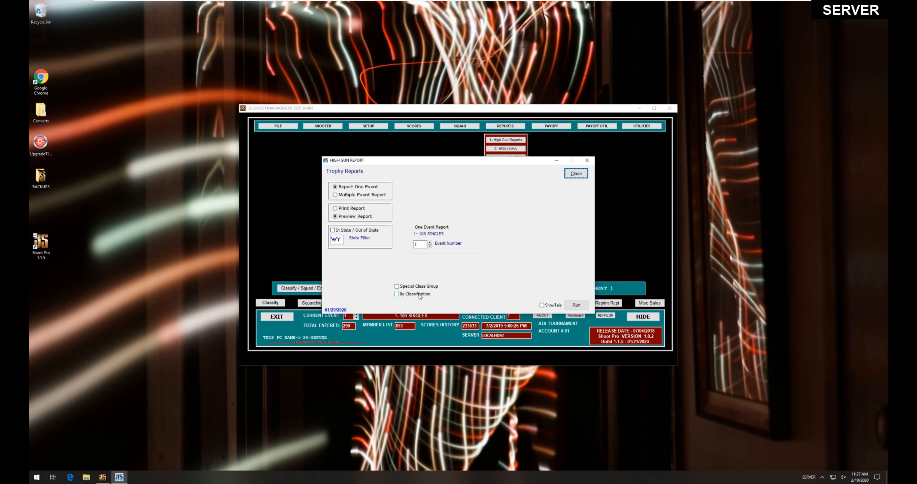
click(542, 305)
click(566, 304)
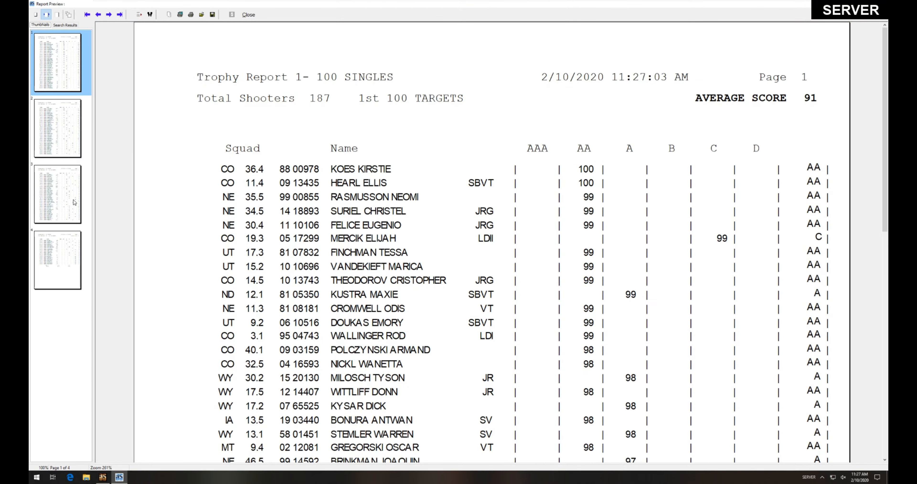
scroll(879, 131, down, 3)
scroll(879, 131, up, 3)
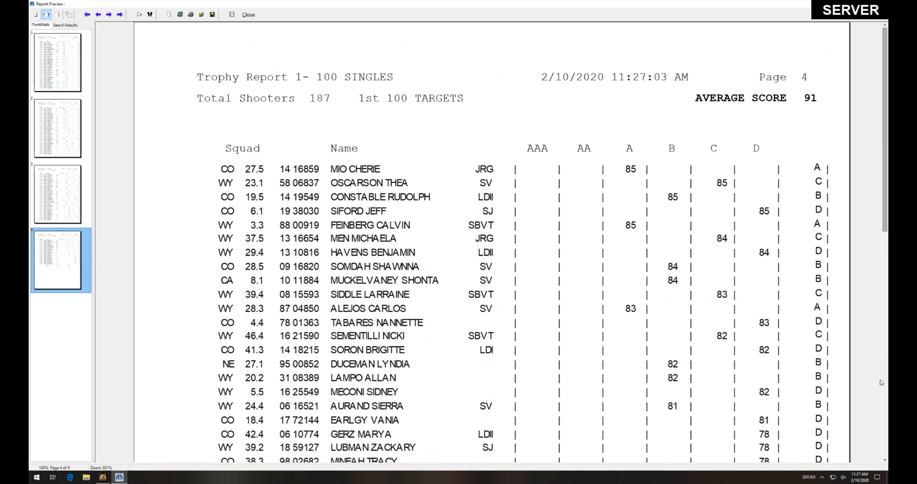
scroll(491, 242, down, 5)
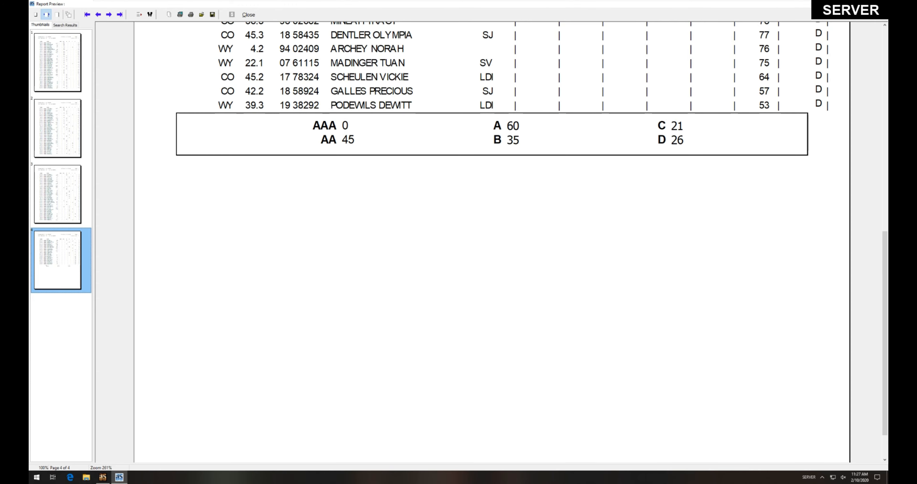
click(248, 14)
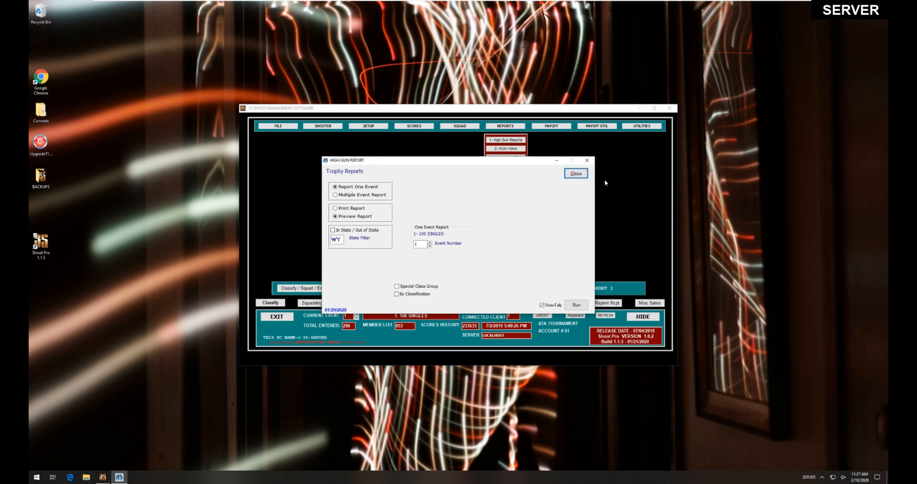
Open the Winners & Shoot Offs list for event 1- 100 SINGLES
click(581, 174)
click(506, 140)
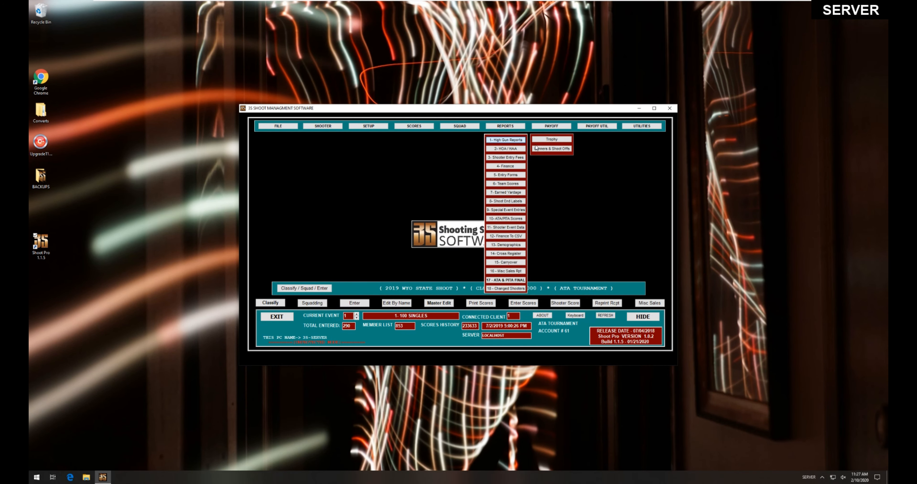
click(568, 152)
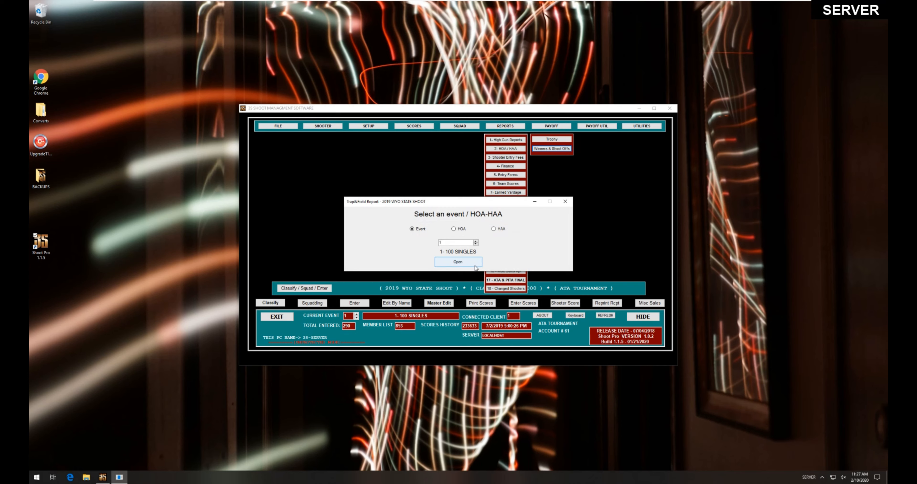
click(477, 263)
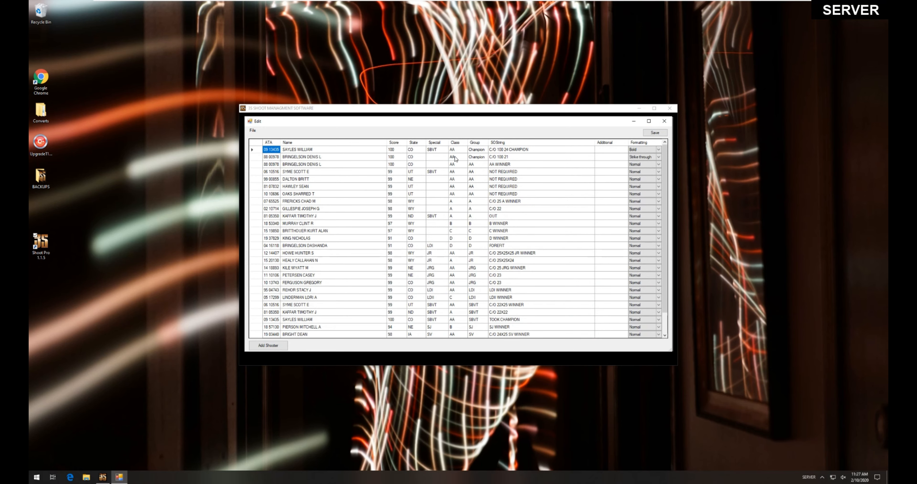
Set the first and third winners' rows to Bold formatting
click(637, 151)
click(657, 150)
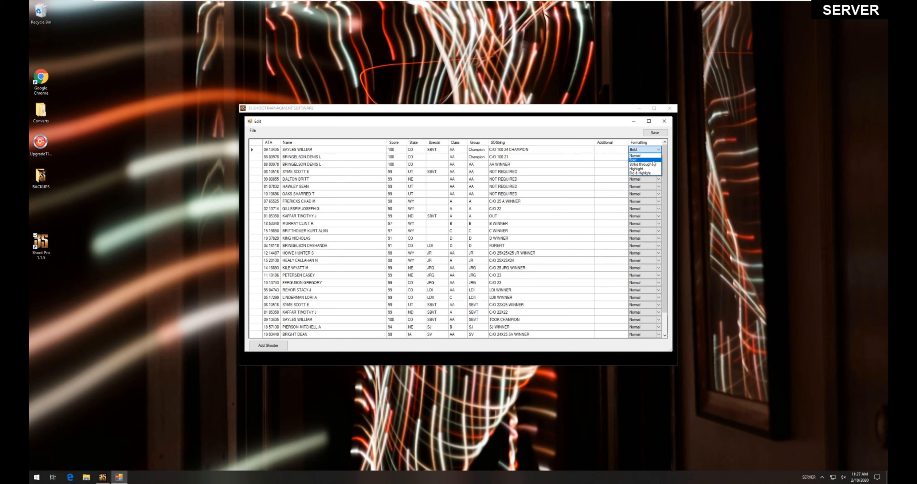
click(653, 160)
click(650, 165)
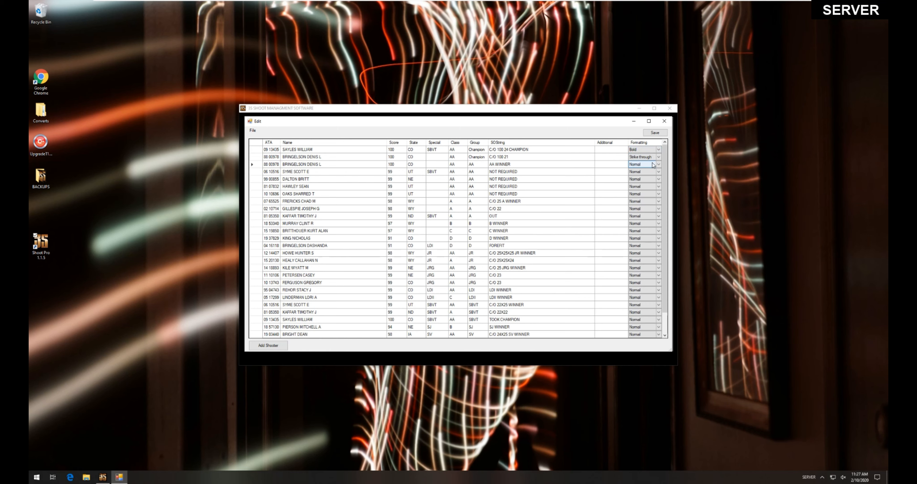
click(649, 166)
click(644, 174)
Strike through the four NOT REQUIRED rows, then bring up the list's 4x6 print settings
click(643, 171)
click(643, 171)
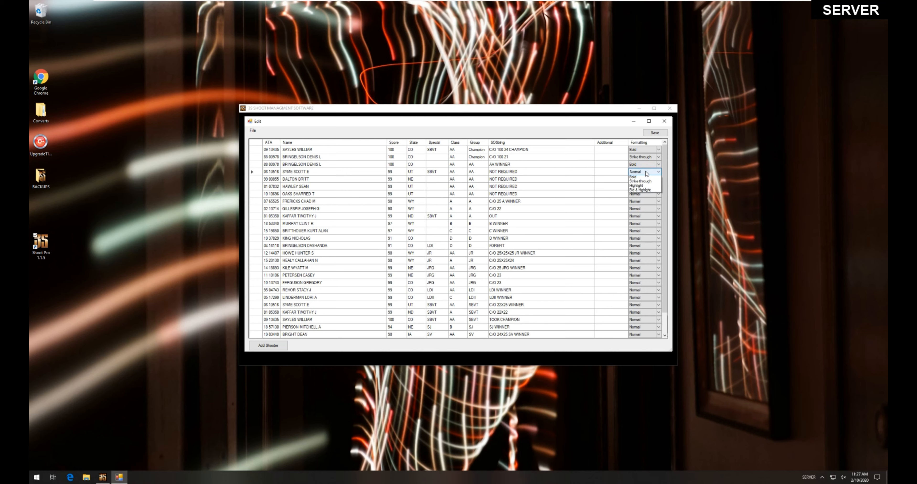
click(643, 186)
click(644, 181)
click(644, 181)
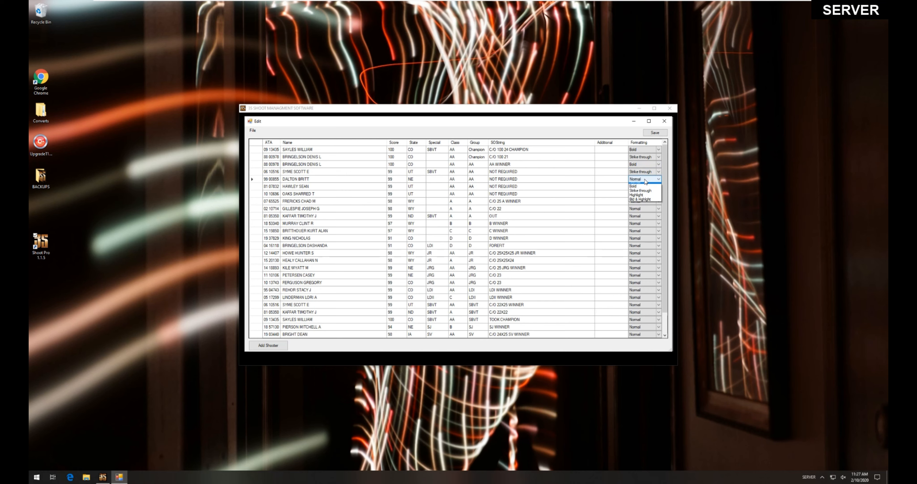
click(643, 193)
click(644, 188)
click(644, 189)
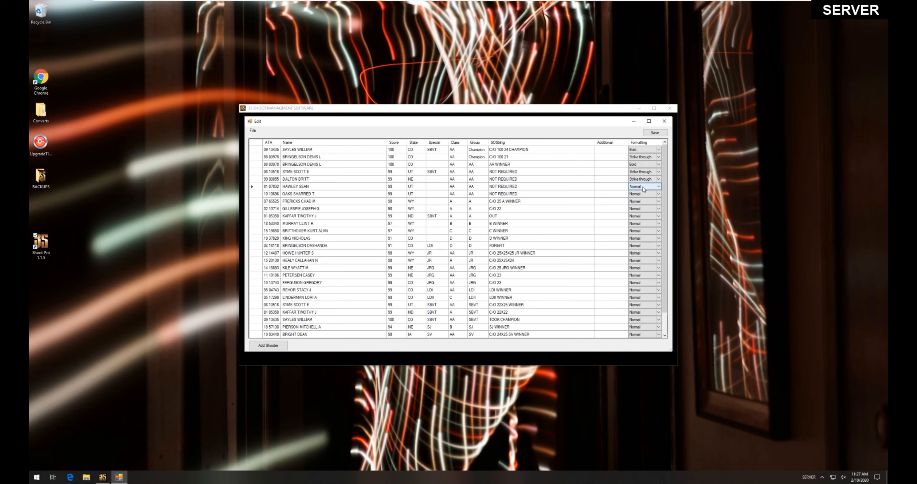
click(641, 202)
click(641, 198)
click(643, 194)
click(640, 209)
click(614, 208)
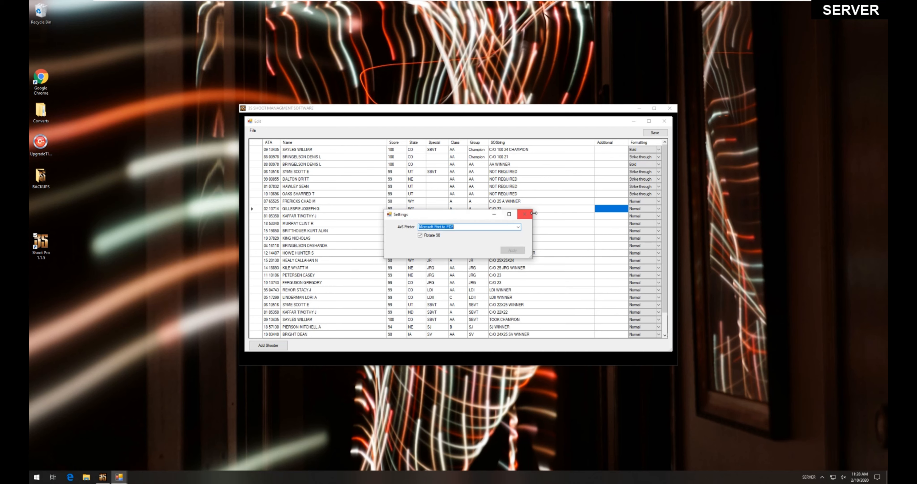
Close the print settings and look over the row and print/export options without changing anything
click(524, 213)
click(458, 210)
click(353, 180)
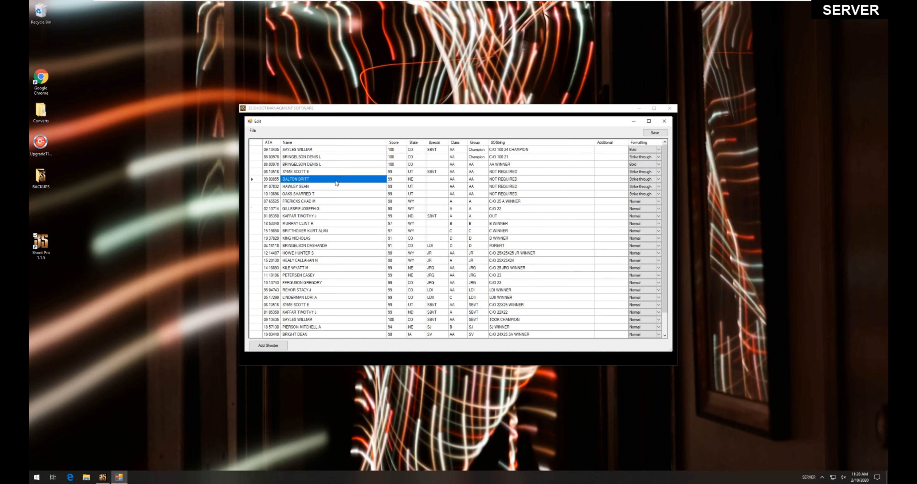
right_click(353, 180)
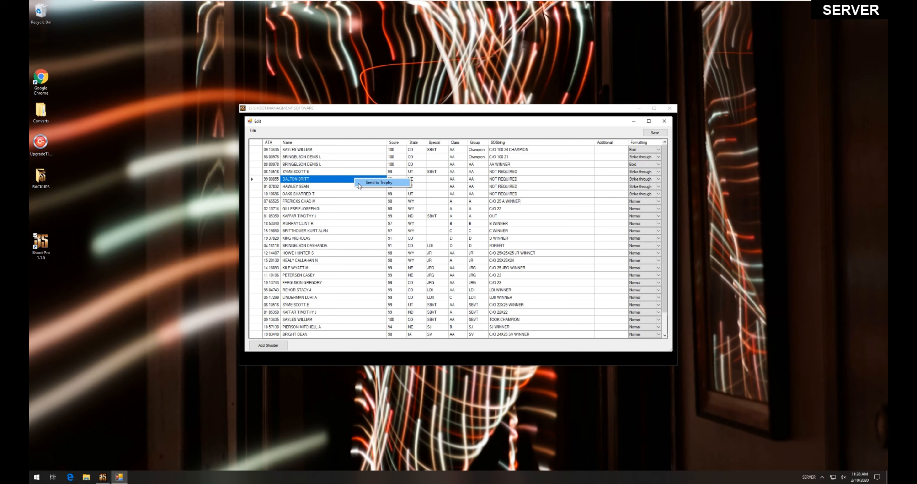
click(346, 134)
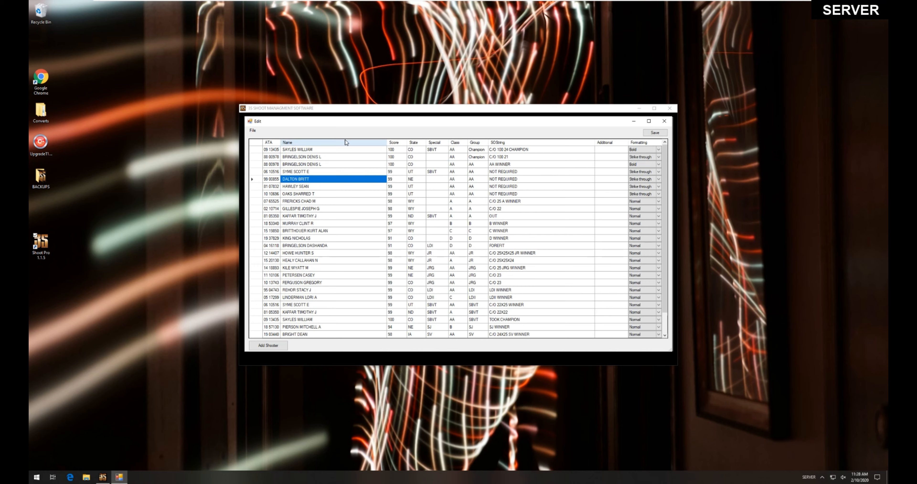
click(251, 131)
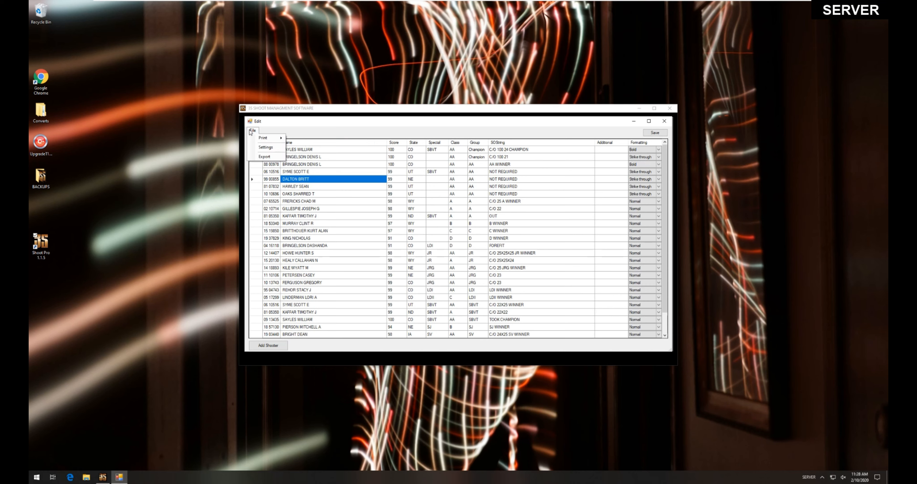
click(637, 135)
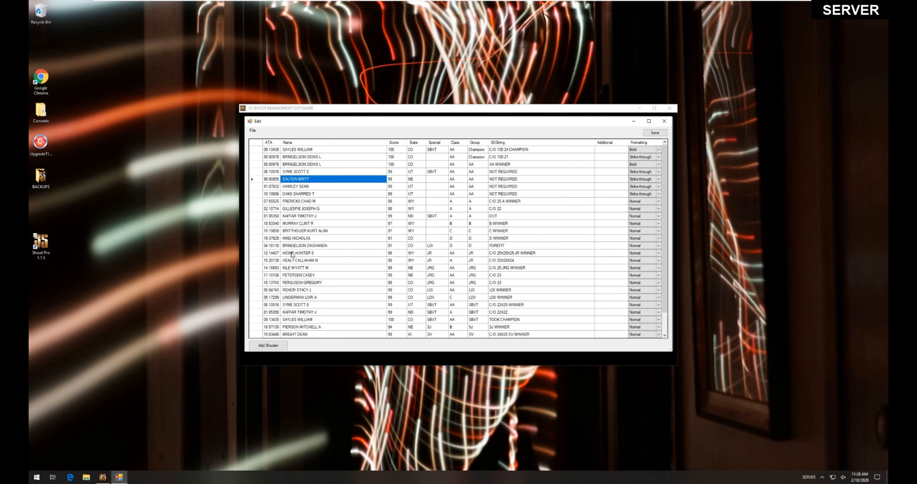
Move the C/O 100 21 shooter's row to the top, then close the list and save changes
click(312, 157)
mouse_move(312, 159)
mouse_down()
mouse_move(312, 150)
mouse_move(313, 163)
mouse_up()
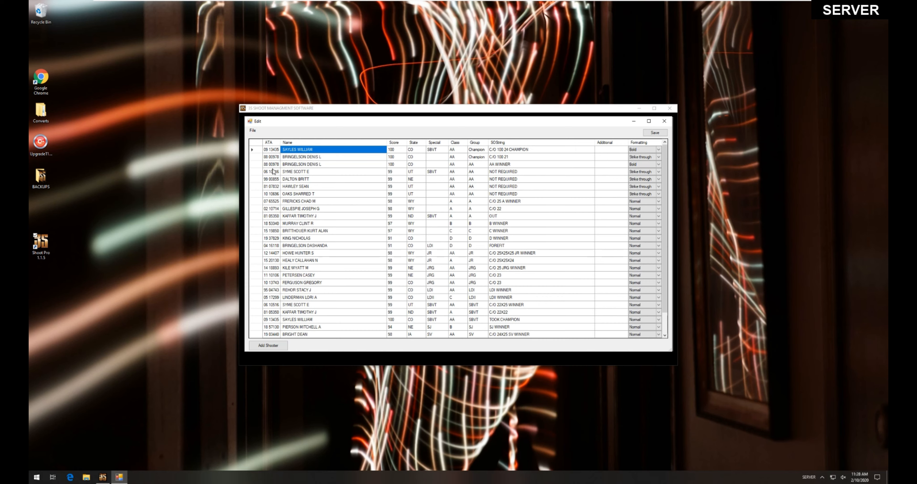
click(664, 121)
click(444, 260)
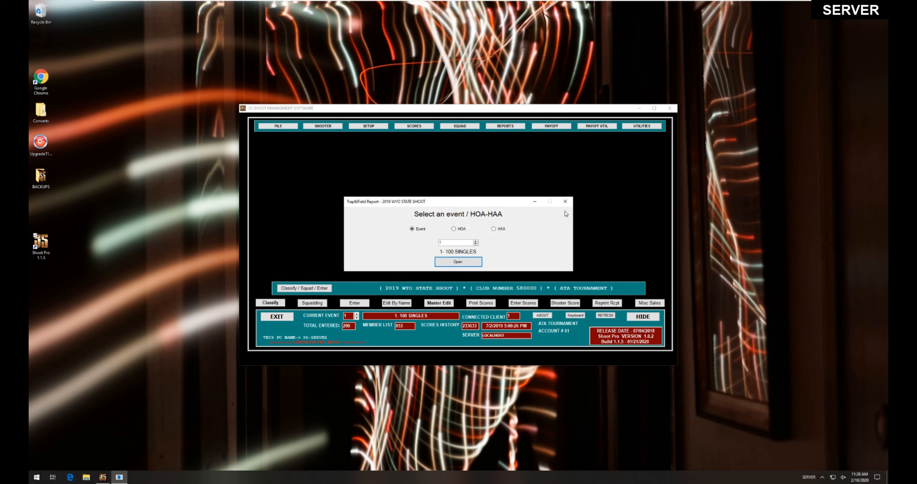
Dismiss the HOA-HAA event chooser and bring up the REPORTS menu
click(562, 203)
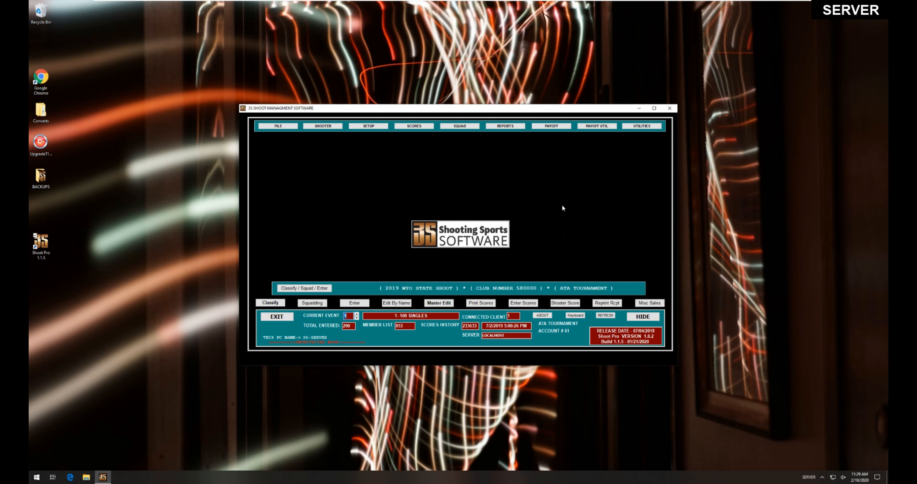
click(500, 126)
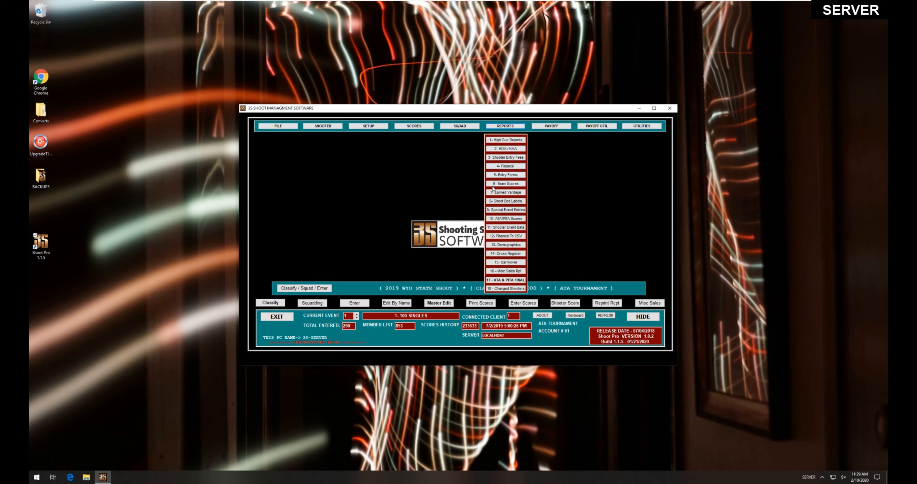
Find earned-yardage punches in the 7- Earned Yardage report for 2- 100 HANDICAP TARGETS
click(495, 192)
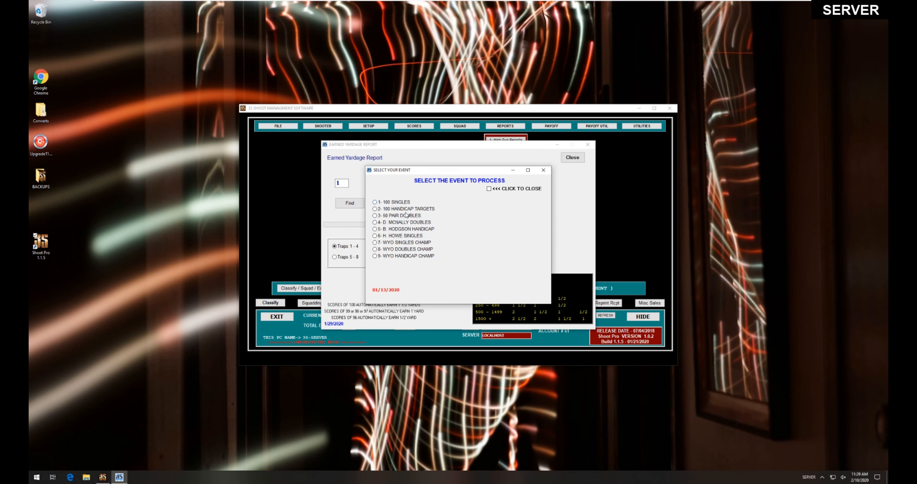
click(403, 216)
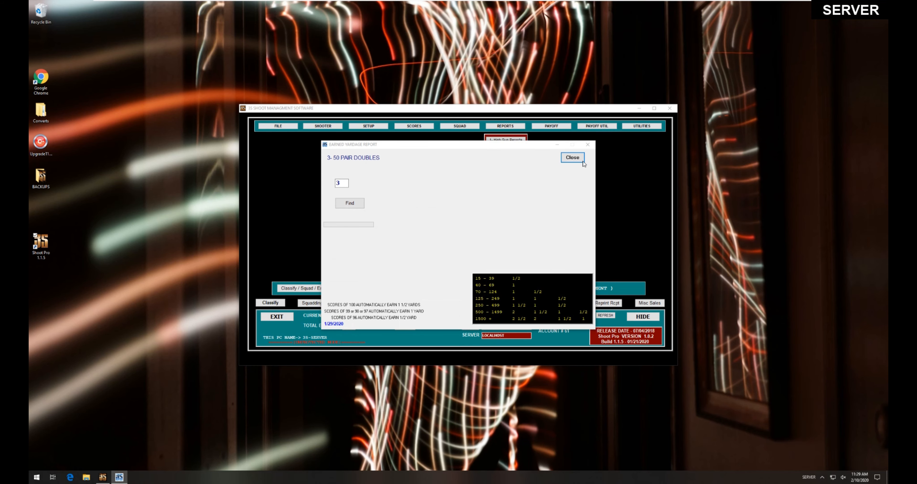
click(573, 157)
click(508, 193)
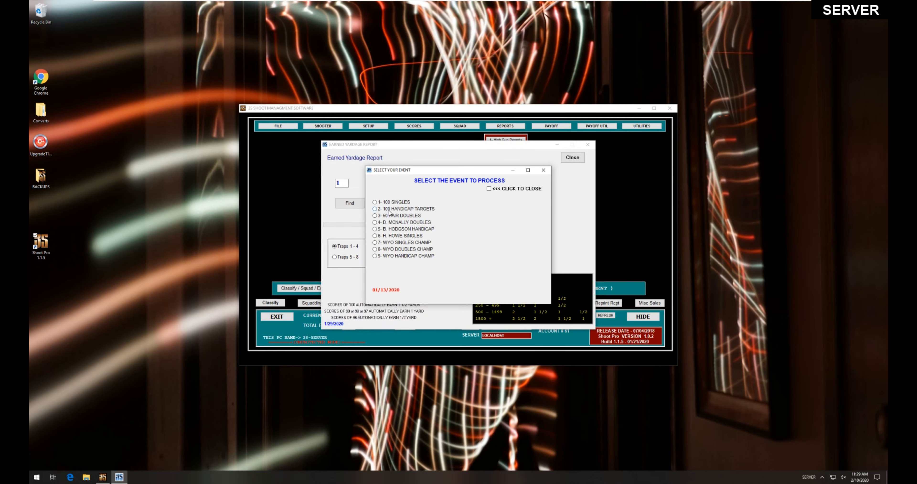
click(388, 210)
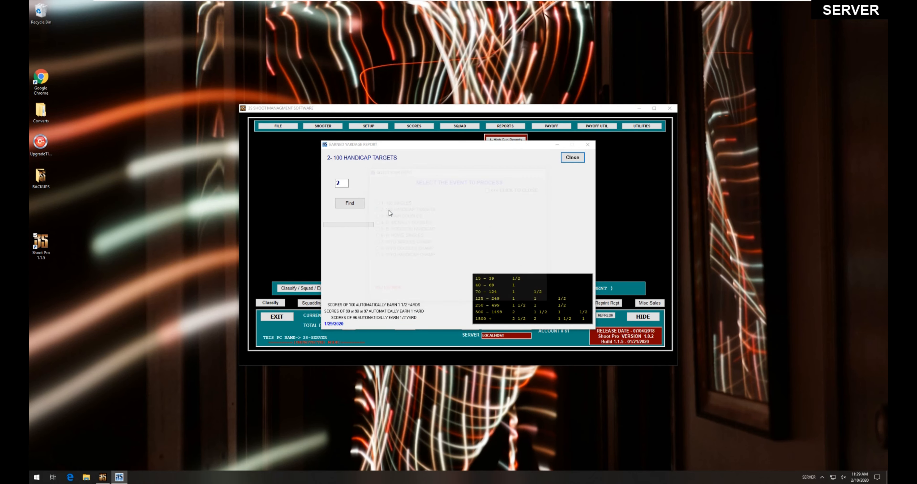
click(357, 206)
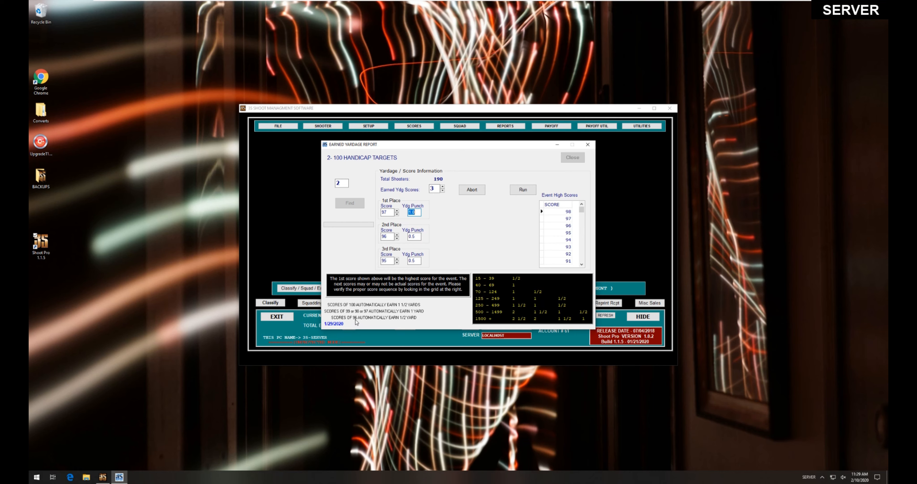
Review the 2nd Place punch value, abort the report, and exit Shoot Pro
click(415, 237)
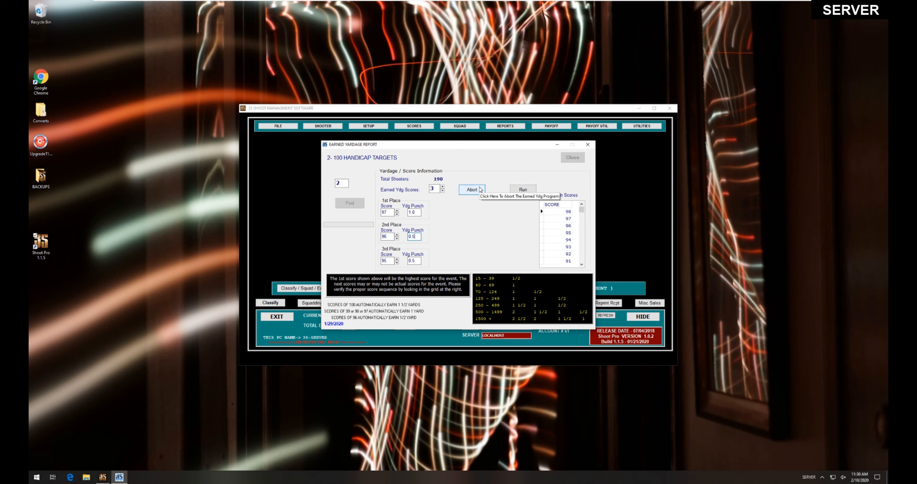
click(471, 189)
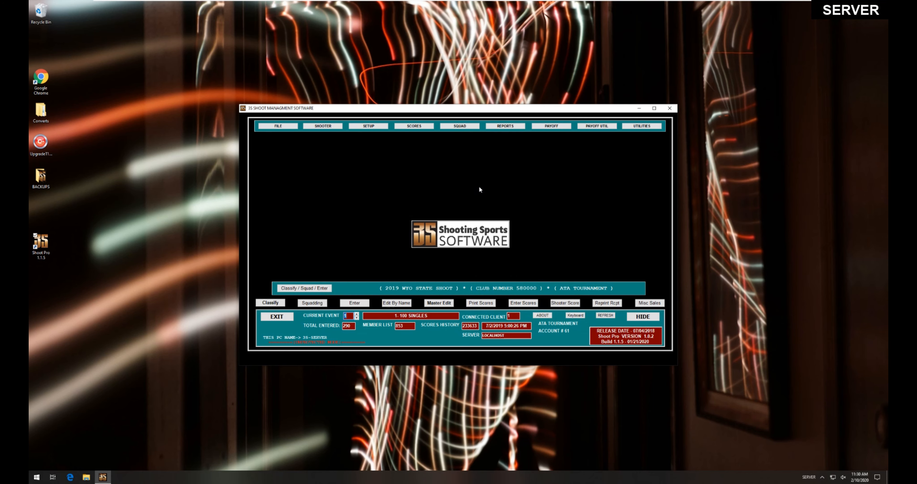
click(282, 318)
Browse to C:\3S\ShootPro\DebugShootProNetwork and launch DebugNetworkShootPro
click(86, 476)
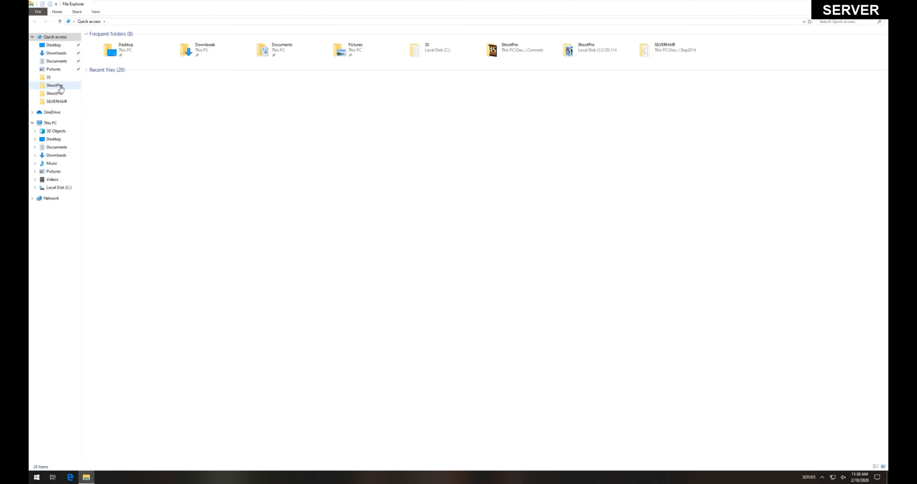
click(54, 86)
click(54, 94)
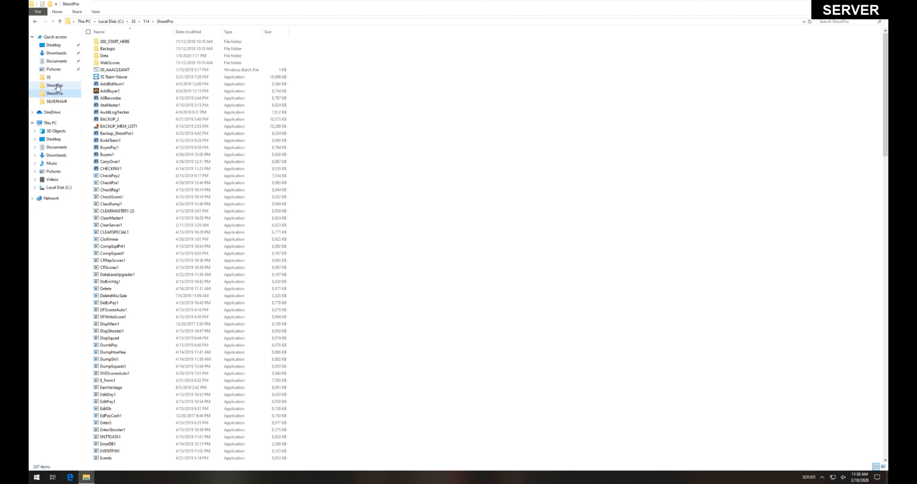
click(55, 79)
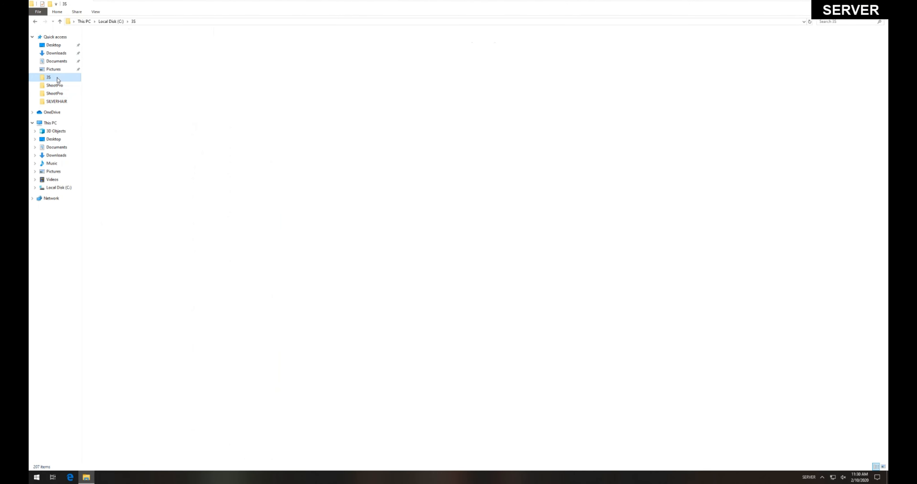
double_click(159, 72)
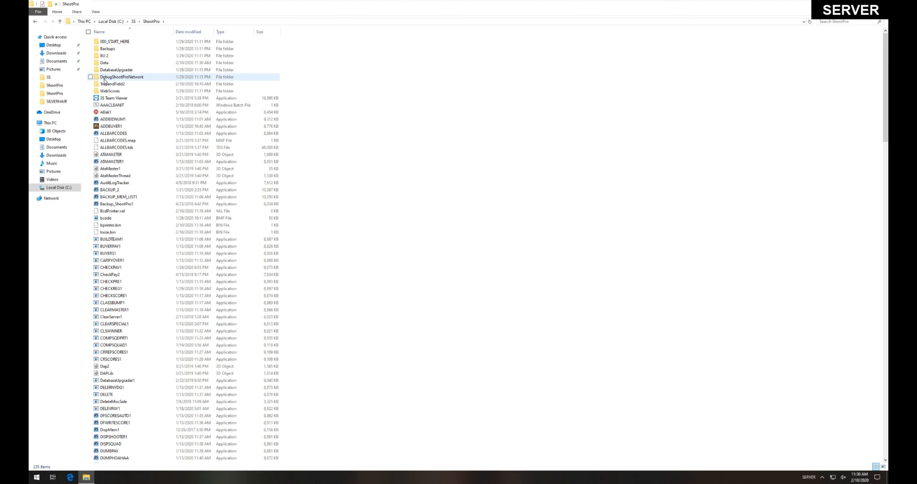
double_click(106, 78)
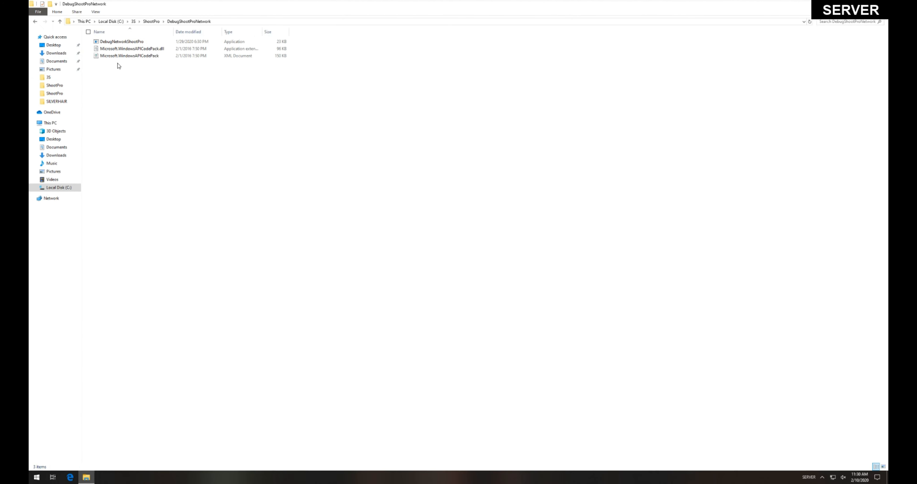
click(127, 44)
double_click(127, 46)
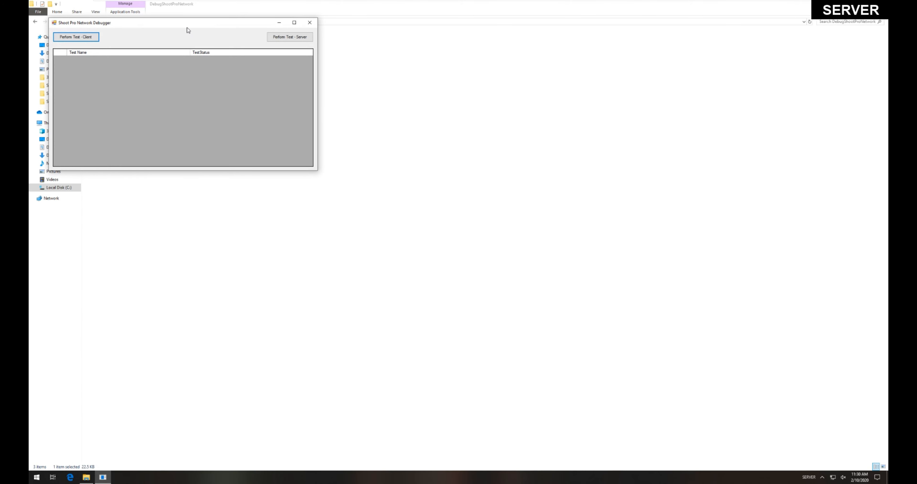
Center the debugger, run Perform Test - Server, and open the note for the failing firewall check
drag(189, 26, 462, 178)
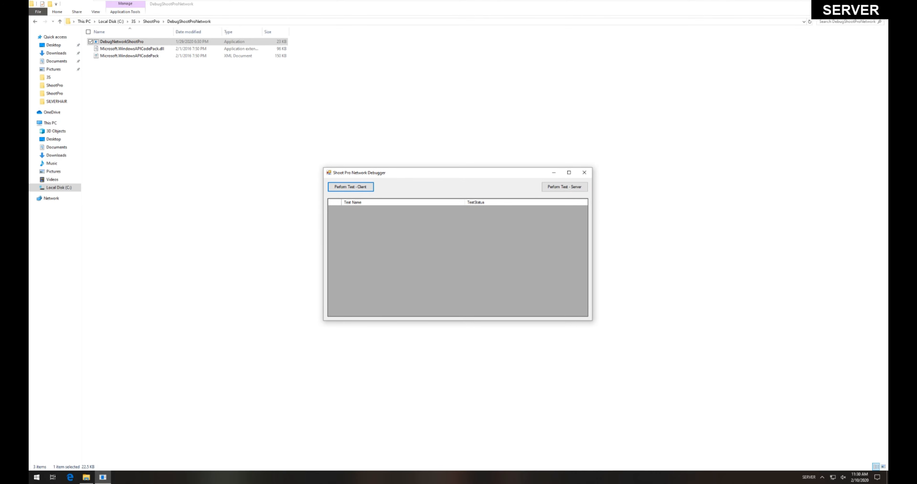
click(848, 4)
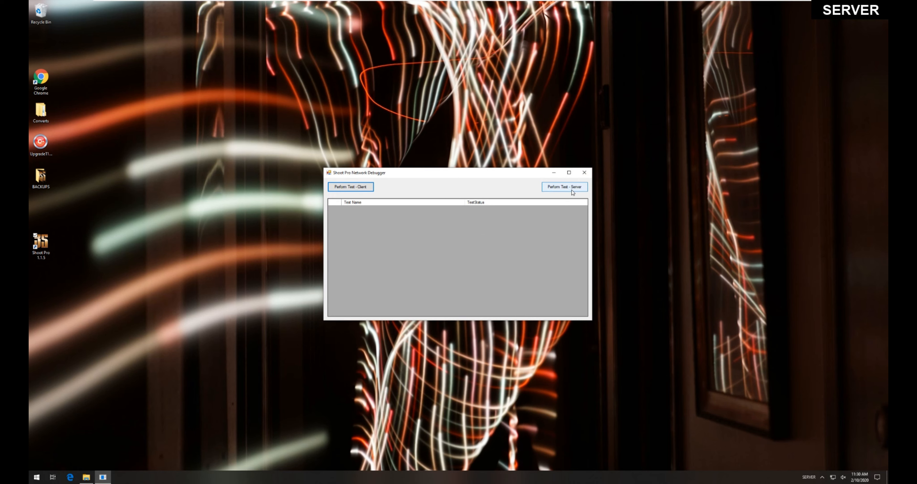
click(571, 190)
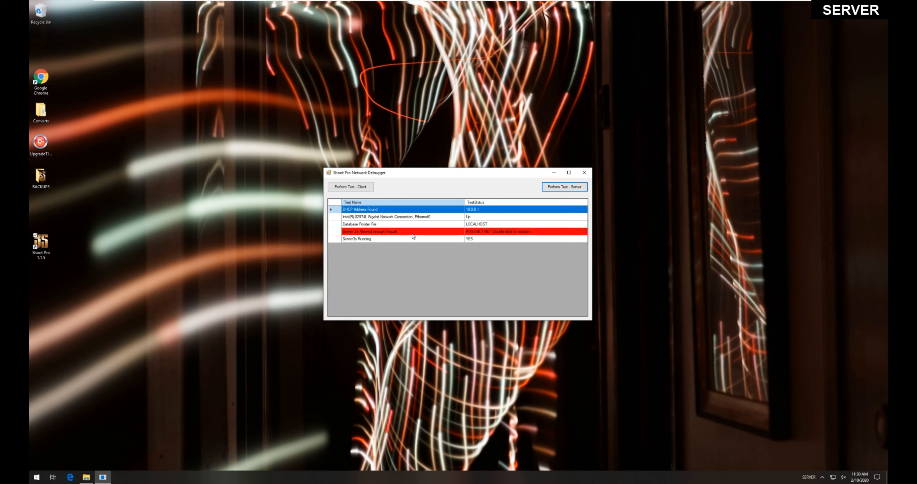
double_click(445, 232)
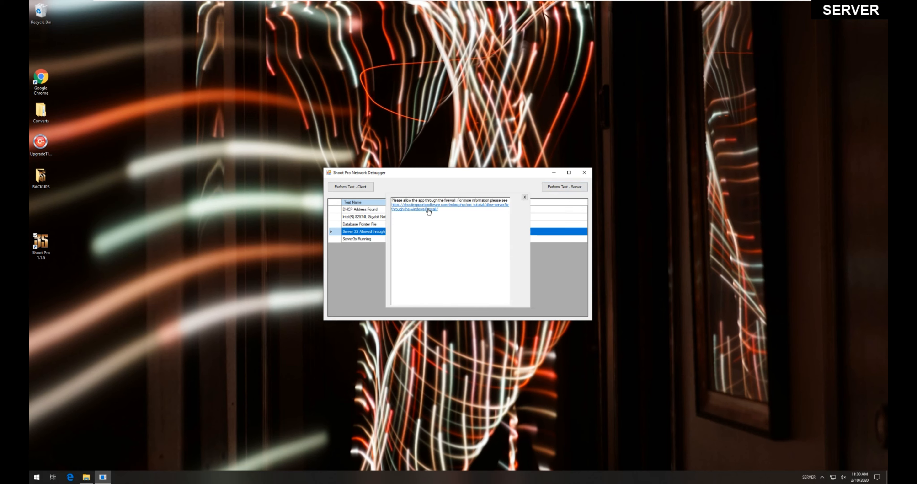
Read the 'Allow Server3S through the windows firewall' tutorial in Chrome, then close Chrome
click(427, 209)
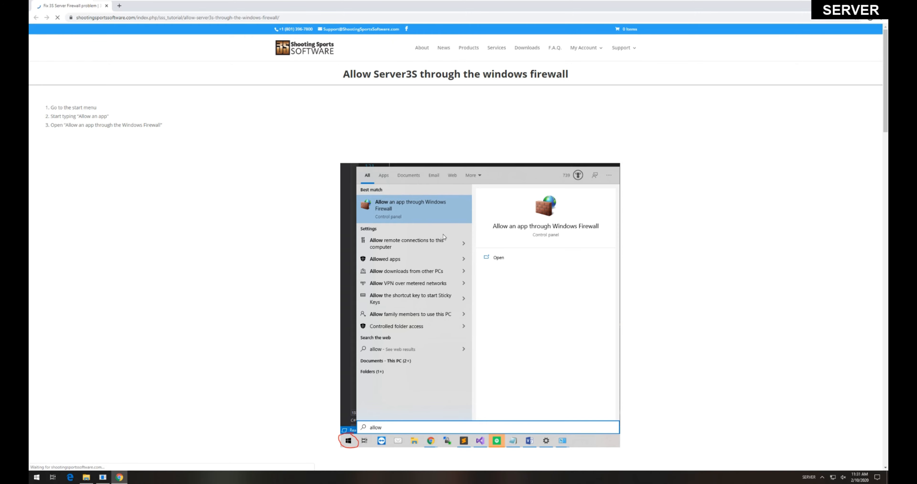
scroll(450, 242, down, 15)
scroll(450, 242, down, 15)
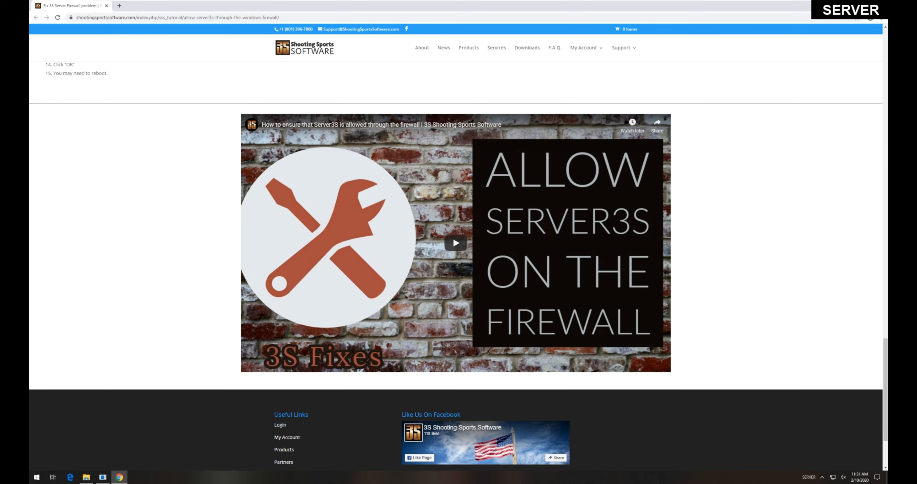
click(880, 5)
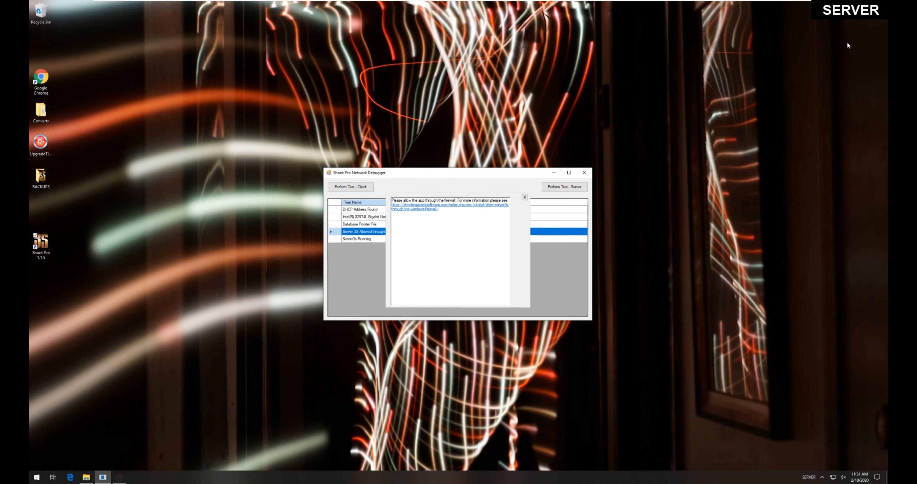
Close the server debugger and client Shoot Pro, then launch DebugNetworkShootPro from C:\3S\ShootPro\DebugShootProNetwork on the client
click(524, 197)
click(584, 172)
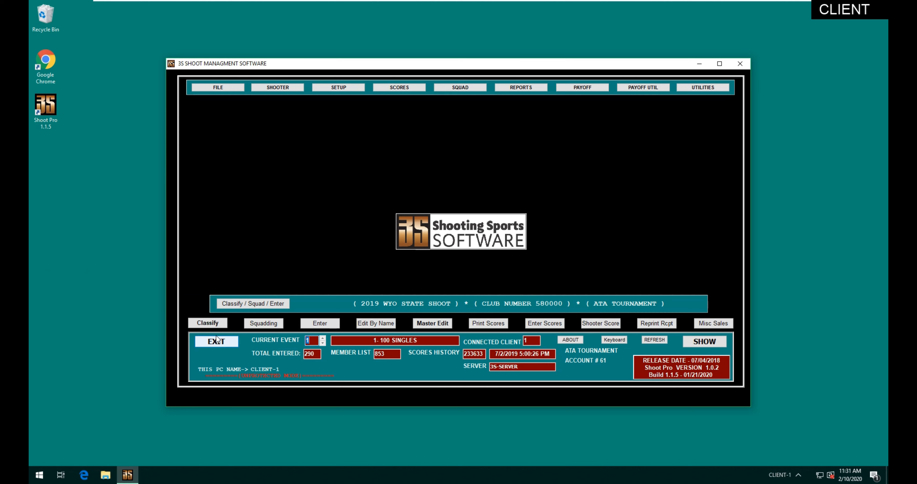
click(216, 340)
click(106, 475)
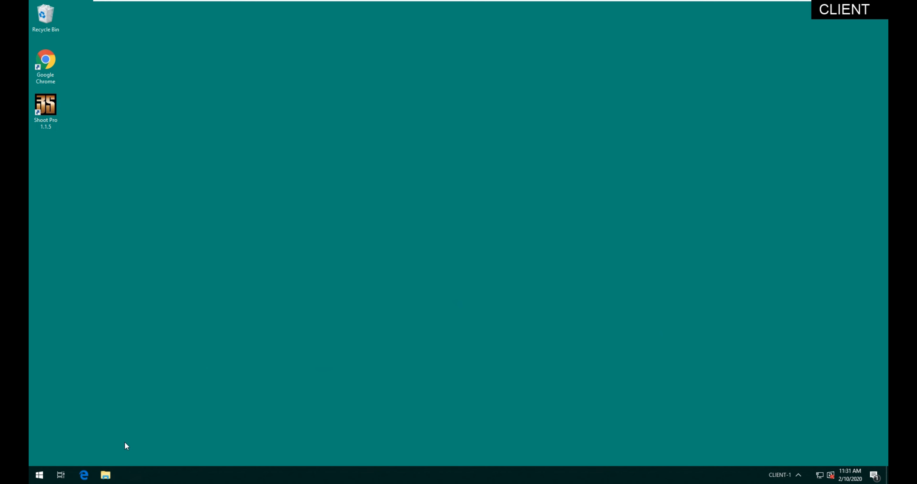
click(259, 336)
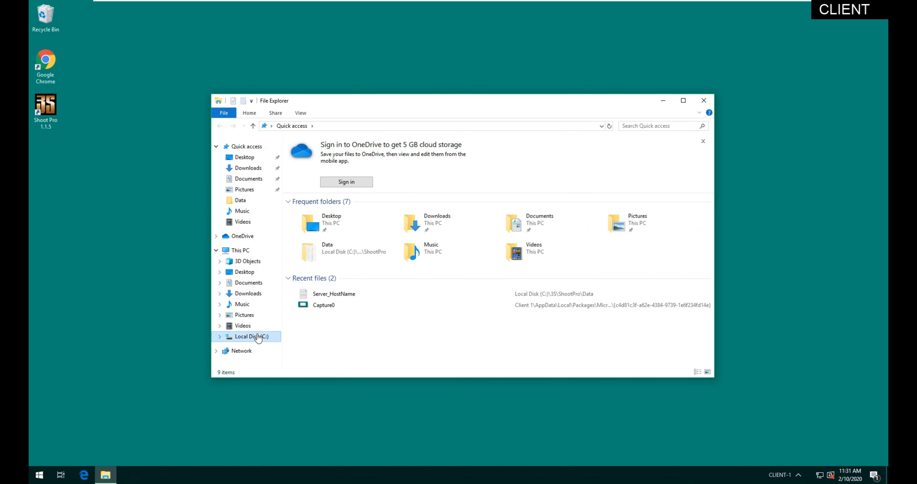
double_click(333, 154)
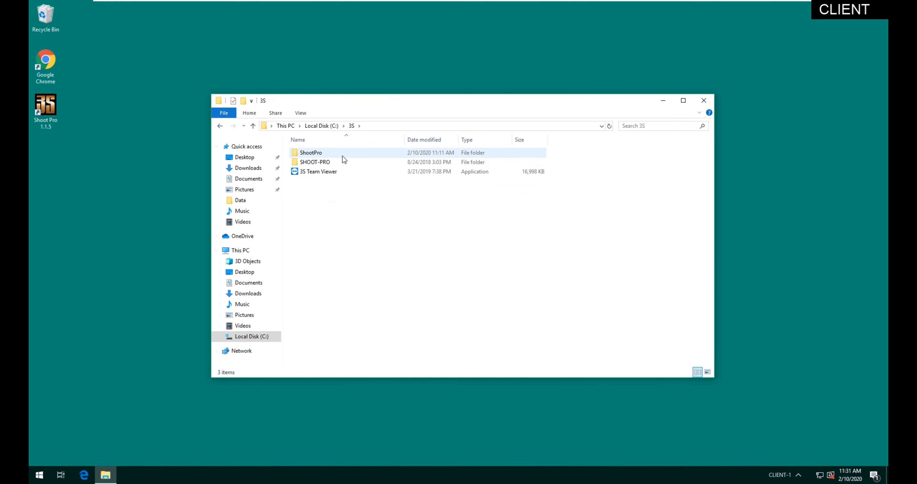
double_click(343, 153)
double_click(344, 190)
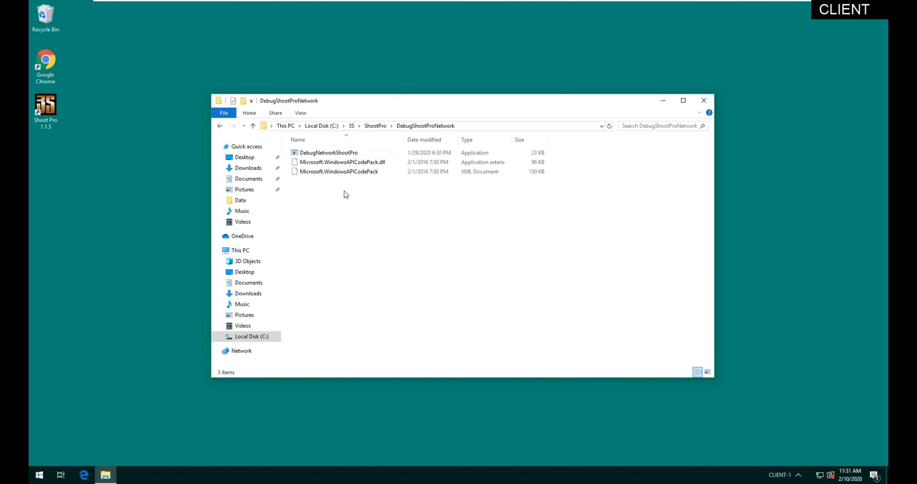
click(335, 155)
double_click(335, 156)
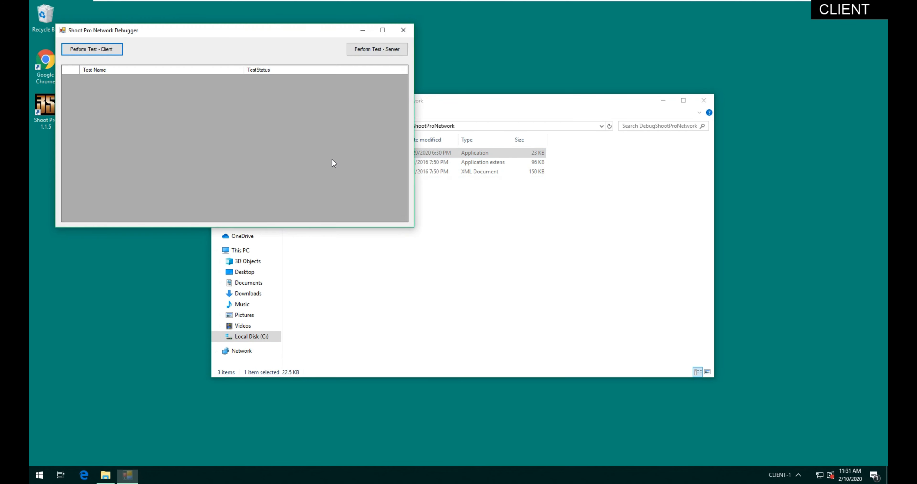
Run Perform Test - Client, confirm ping and the server port pass, and close the debugger
drag(290, 30, 515, 140)
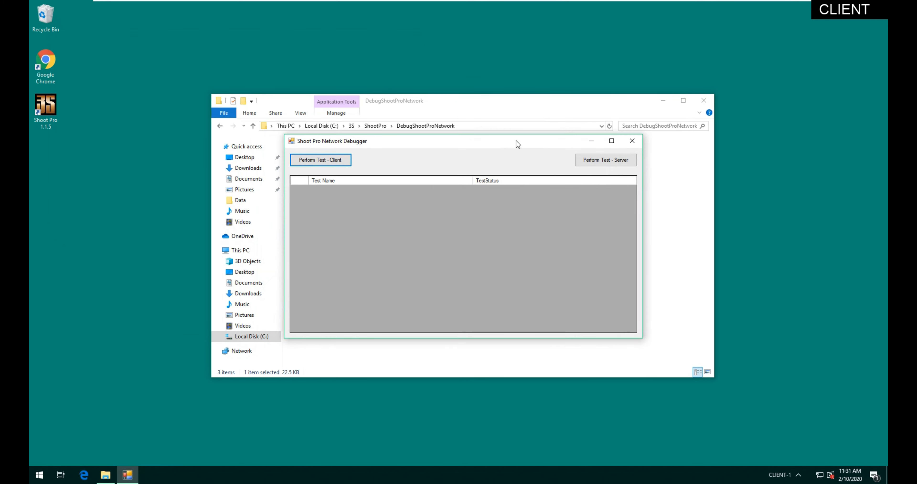
click(700, 100)
click(321, 160)
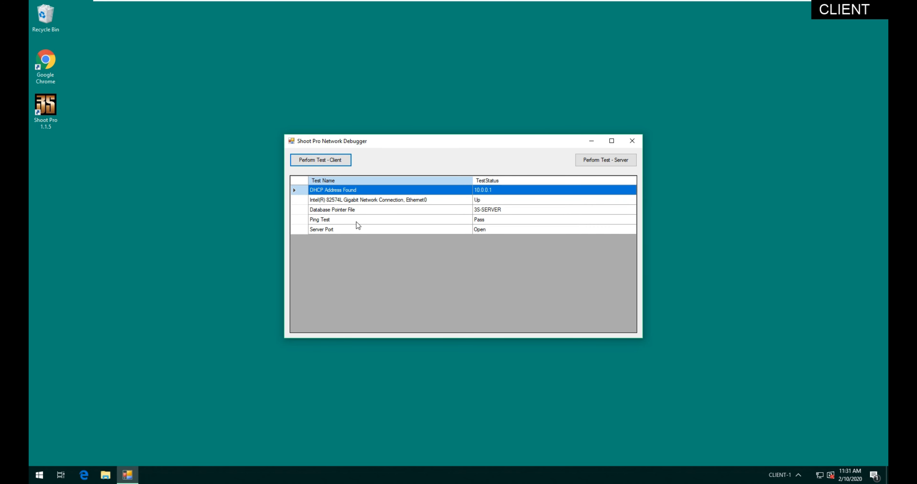
click(401, 219)
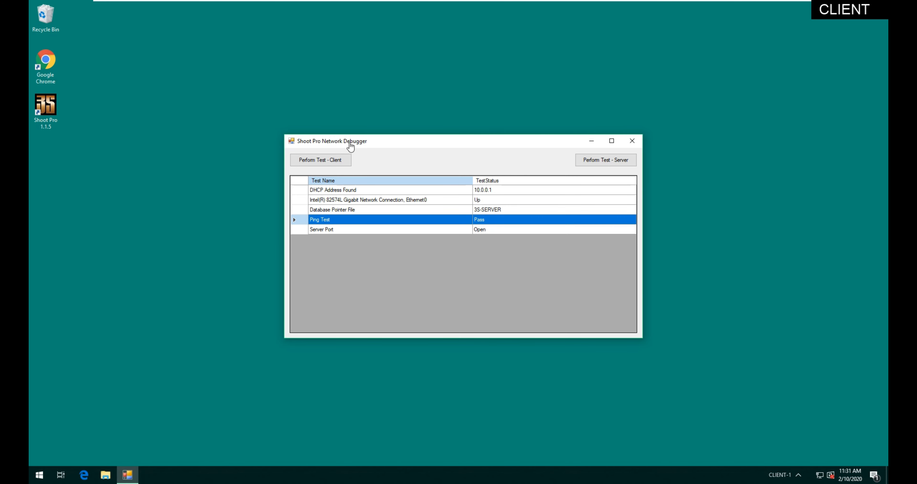
click(632, 141)
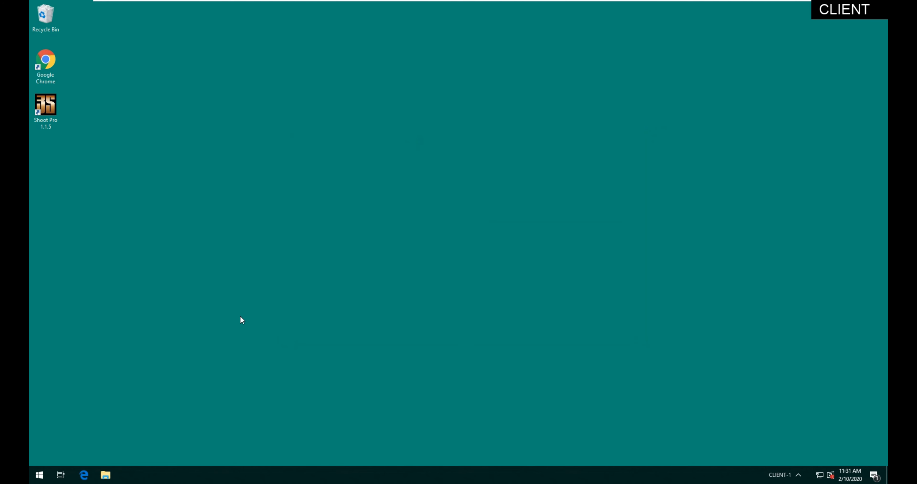
Rerun the client test, read why the Server Port check reports Closed, then close the debugger
click(105, 474)
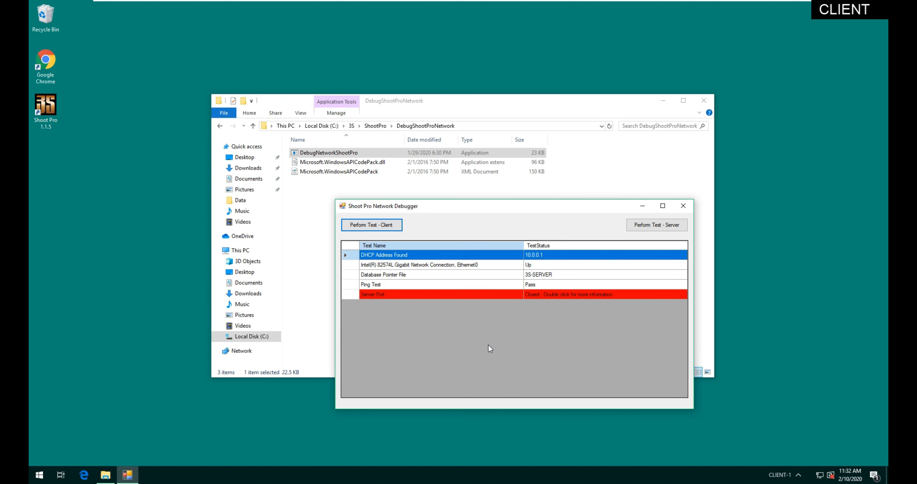
double_click(519, 293)
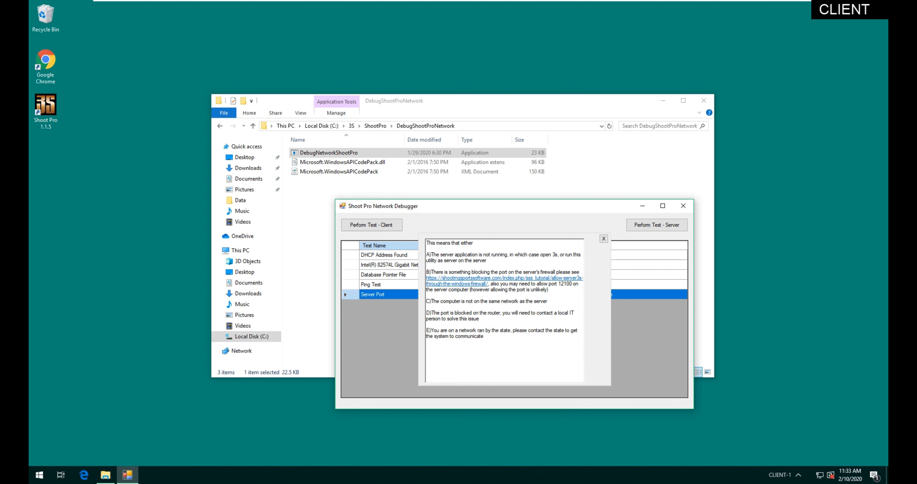
click(603, 238)
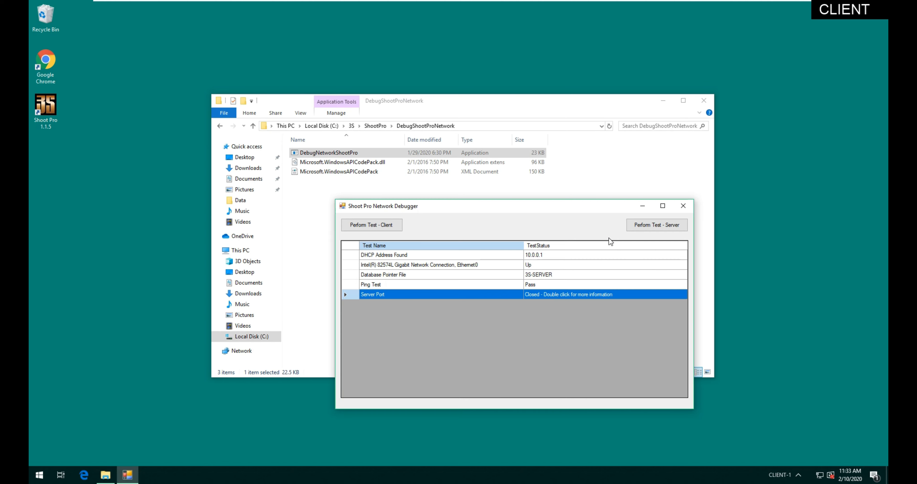
click(684, 205)
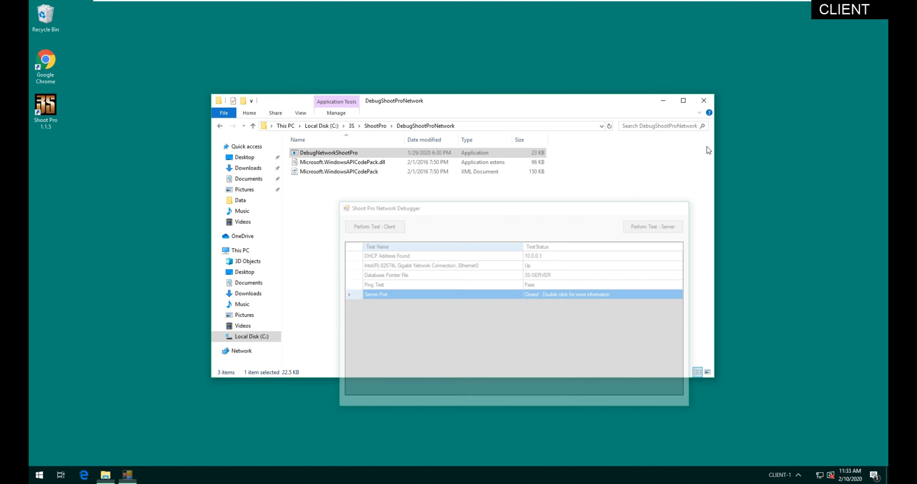
Close the file browser, relaunch Shoot Pro and open the Purge Auto Backups utility
click(703, 101)
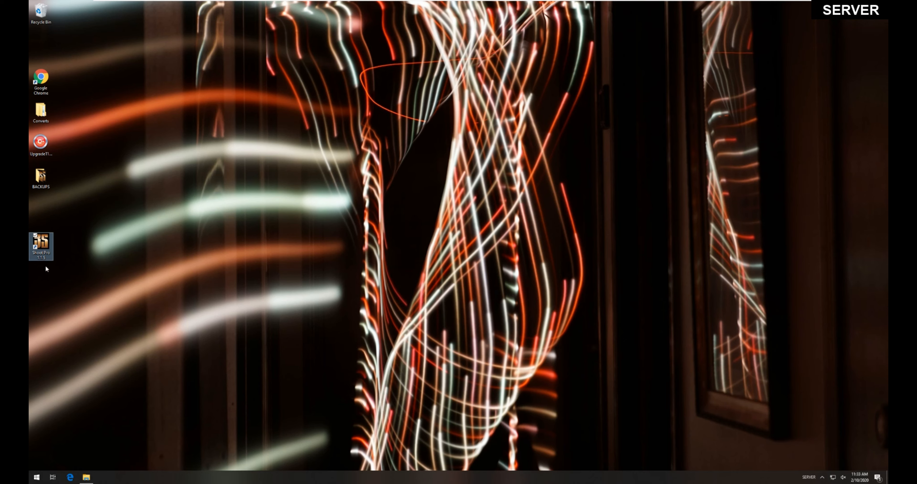
double_click(41, 246)
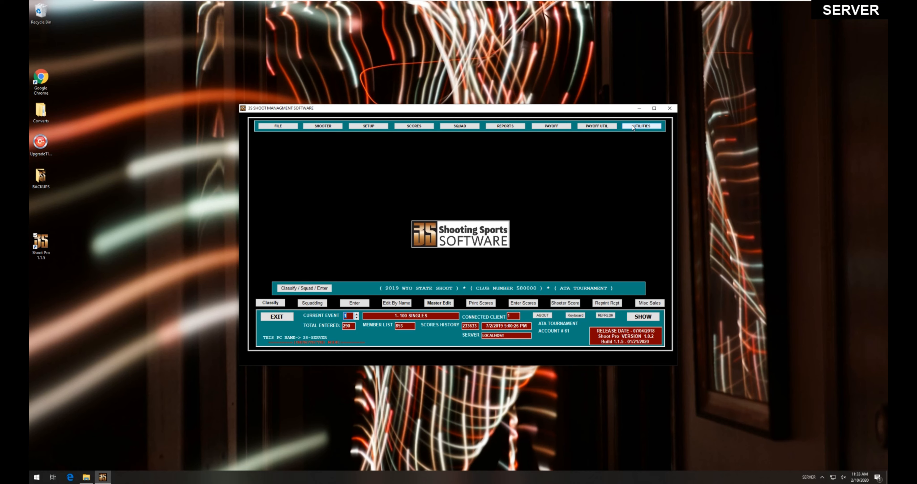
click(632, 127)
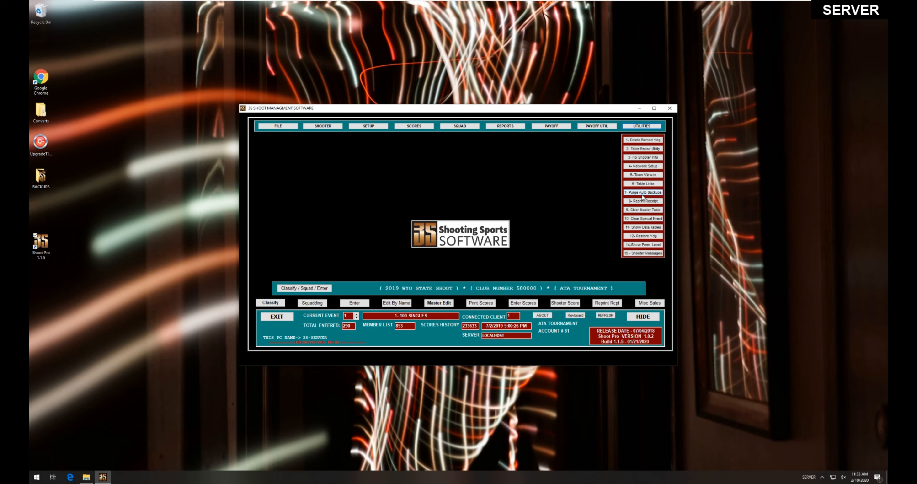
click(643, 194)
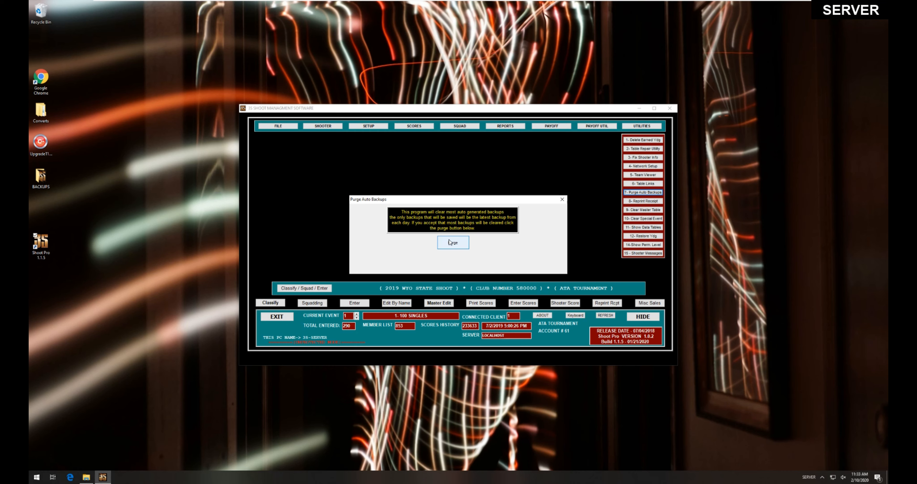
Purge and confirm deleting the auto backups, removing 4 files and freeing 830.5 MB
click(458, 245)
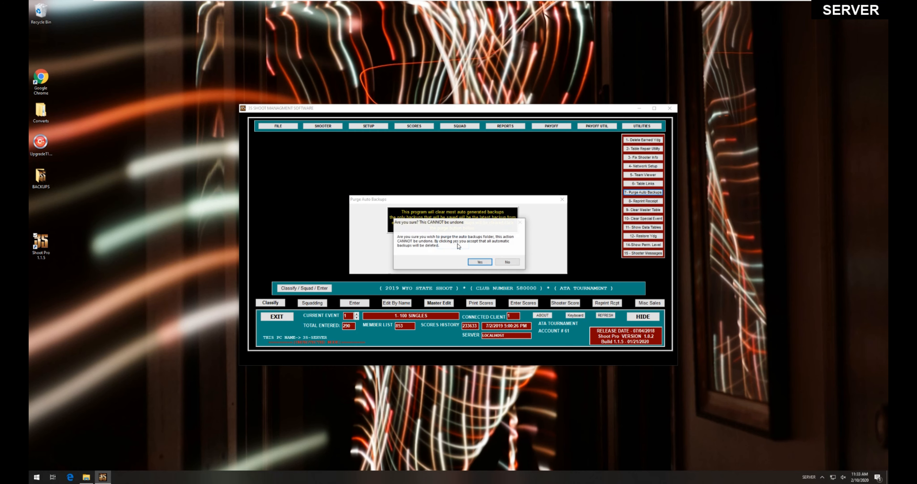
click(479, 262)
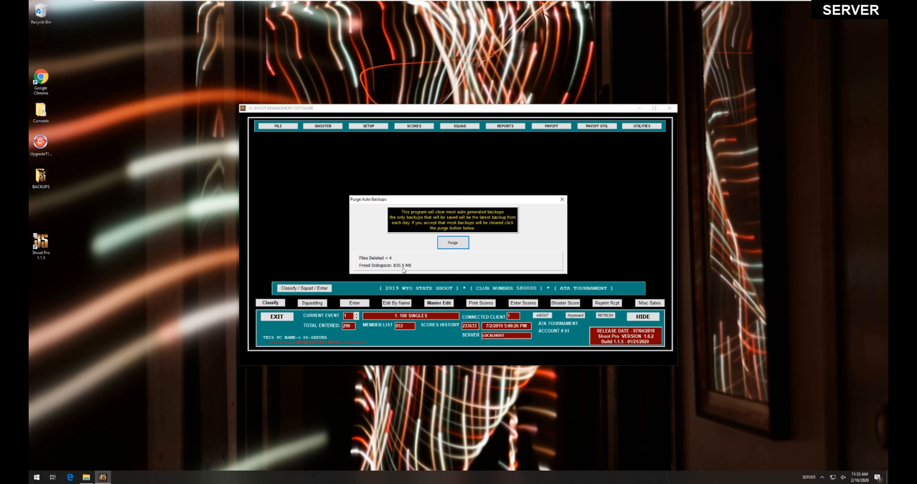
click(562, 199)
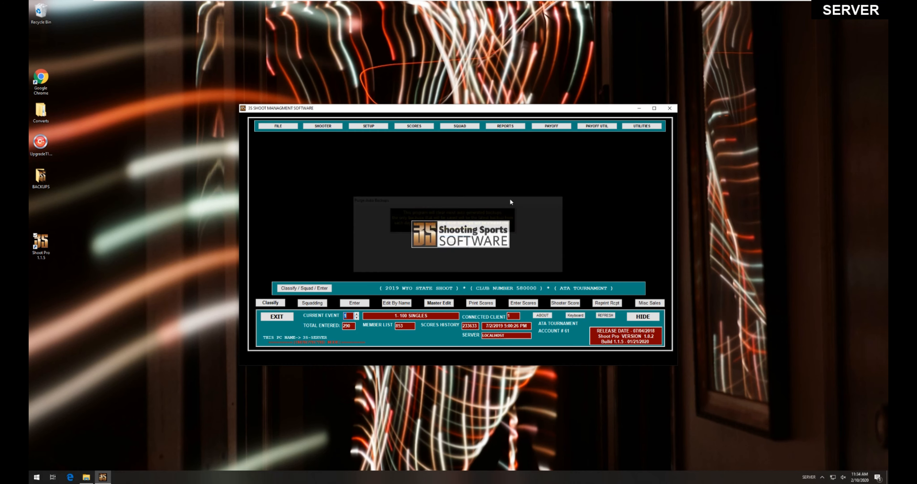
click(291, 127)
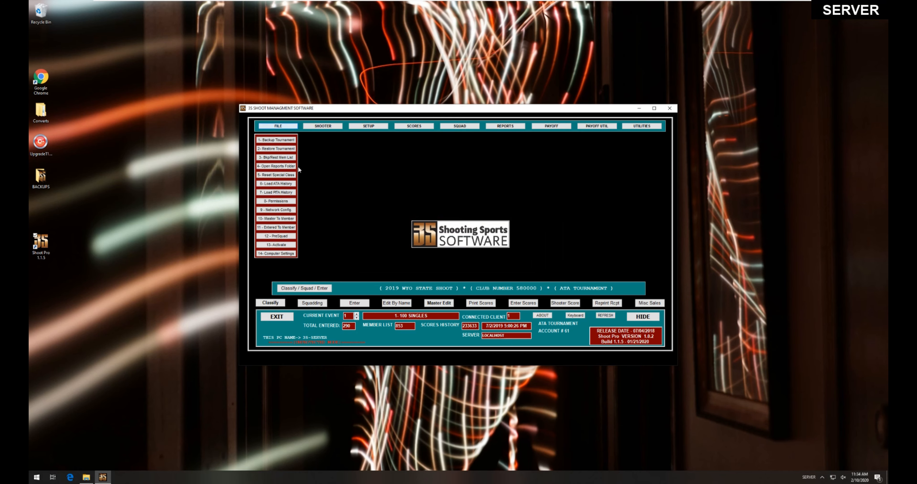
Open the reports folder at 2019 WYO STATE SHOOT > Other > Monday_2-10-2020
click(276, 166)
double_click(132, 49)
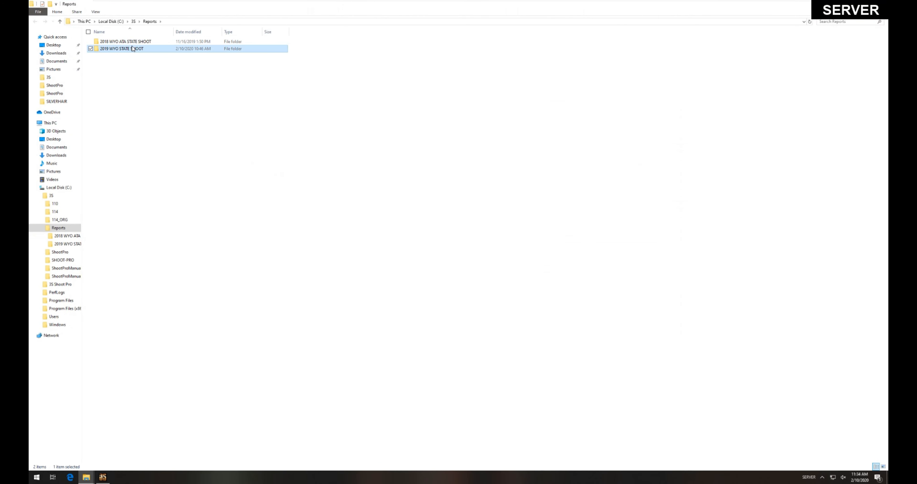
click(195, 51)
double_click(196, 50)
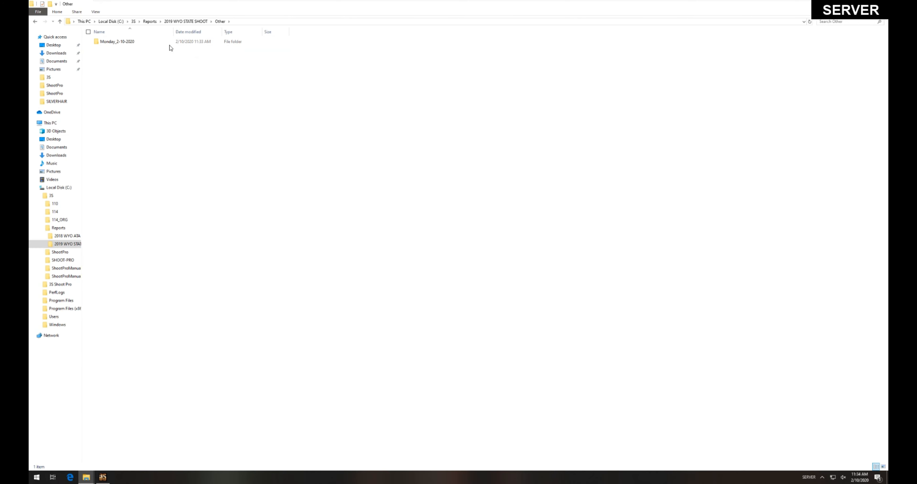
double_click(152, 42)
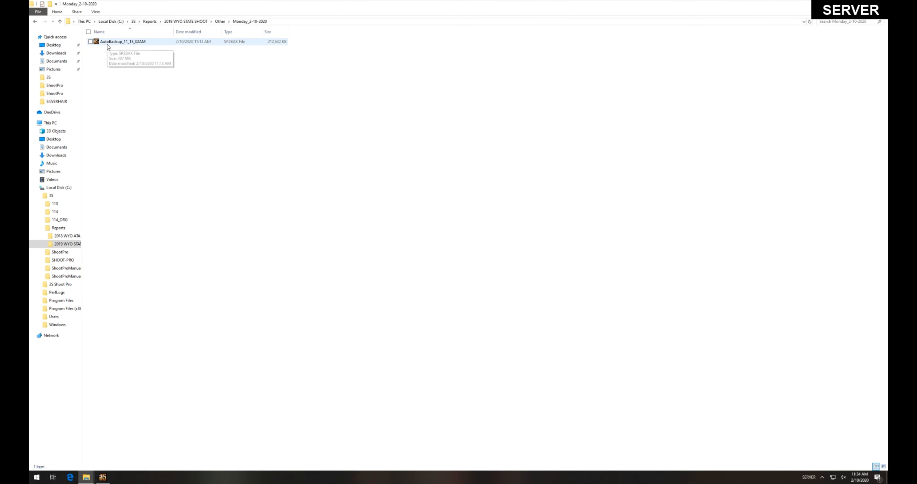
Check the single remaining AutoBackup file, then minimize Explorer and close Shoot Pro
click(225, 48)
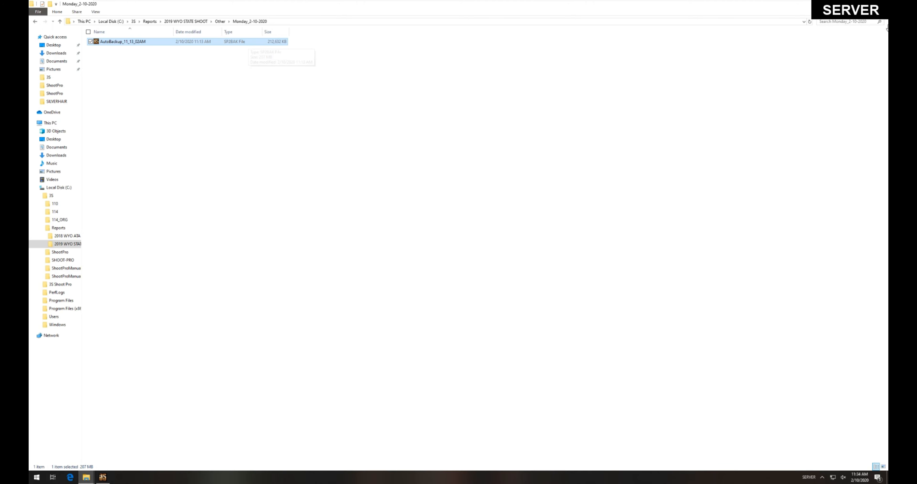
click(852, 4)
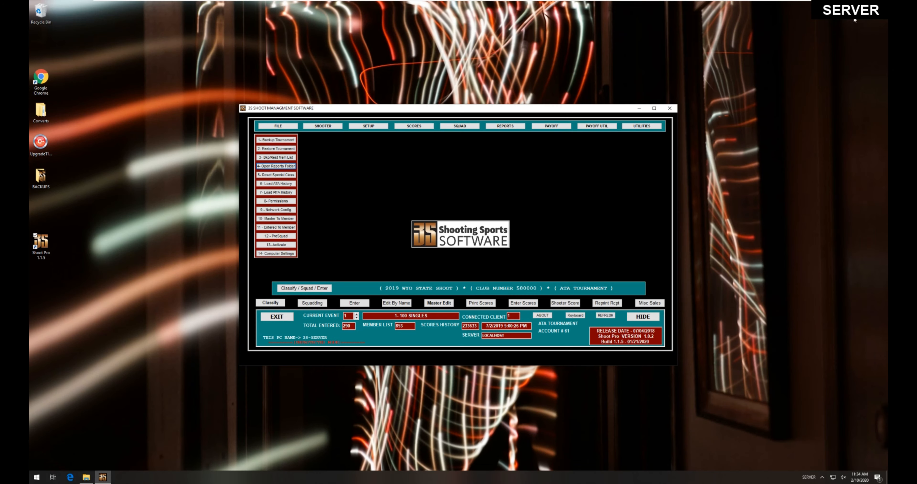
click(670, 107)
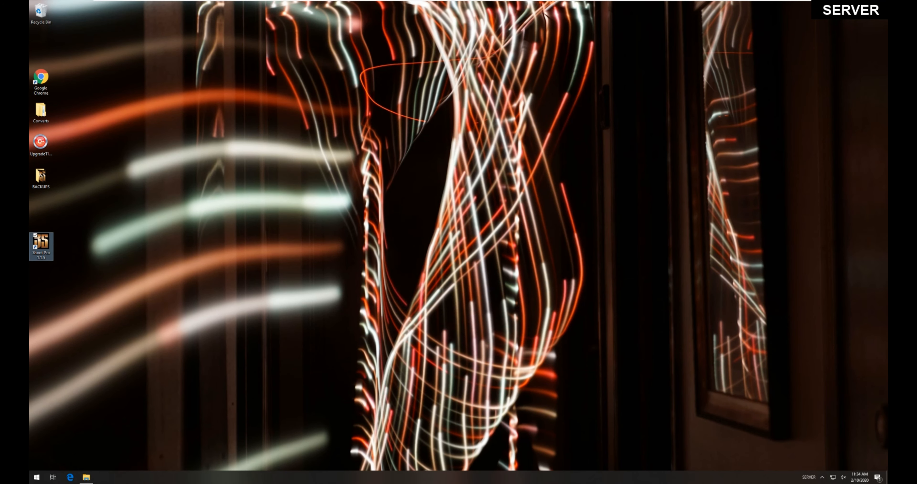